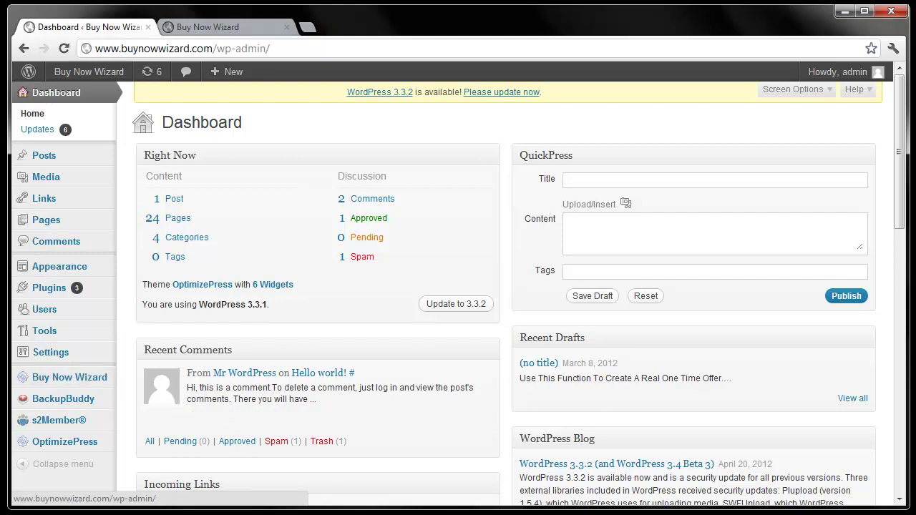
- Bring the BNW- WP Notepad file into view beside the browser and review the offer page URLs
{"action": "left_click_drag", "start_coordinate": [915, 72], "coordinate": [578, 91]}
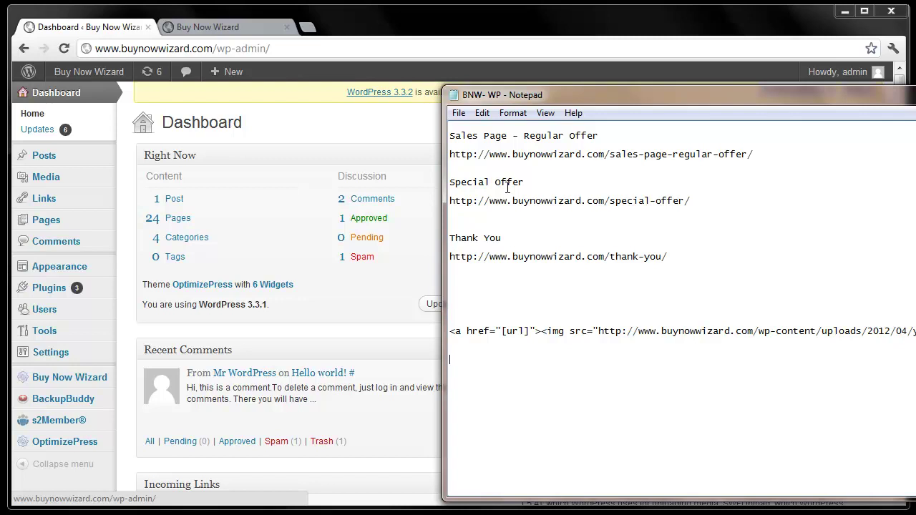
{"action": "left_click_drag", "start_coordinate": [733, 95], "coordinate": [790, 99]}
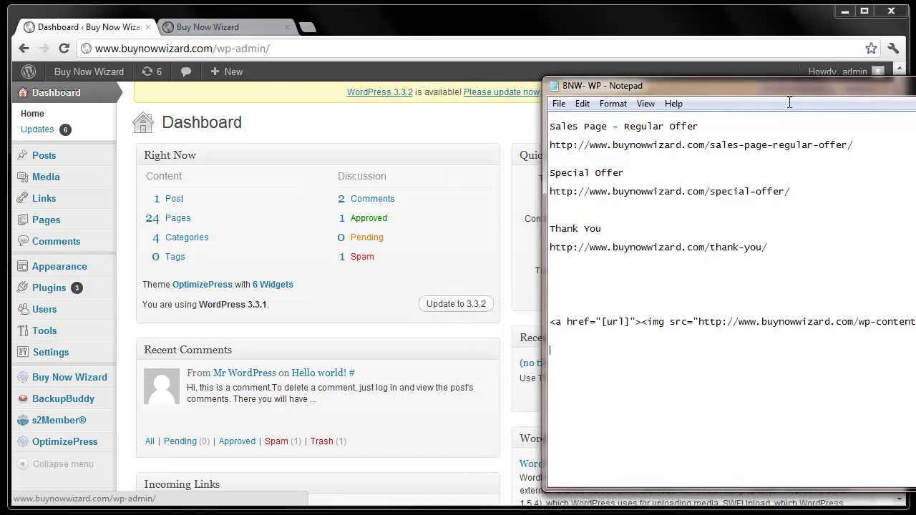
- Start a new offer in the Buy Now Wizard plugin and look over its form
{"action": "left_click", "coordinate": [91, 384]}
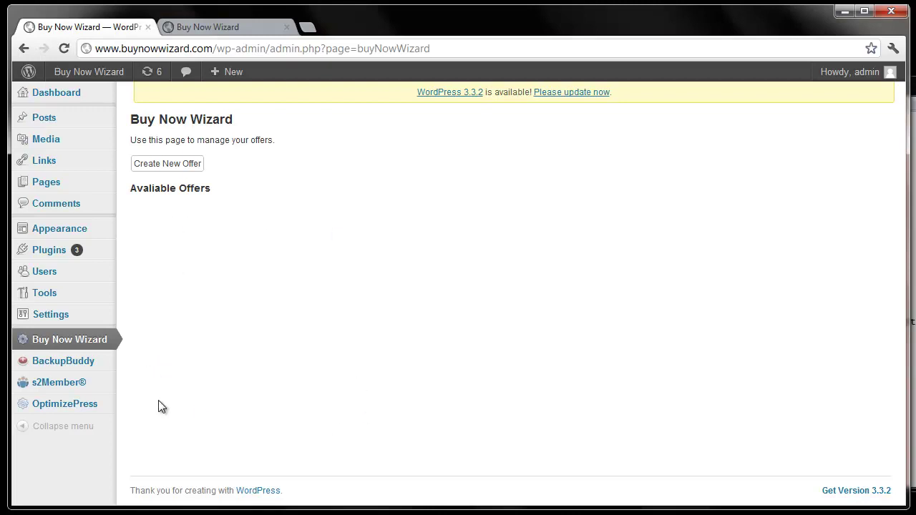
{"action": "left_click", "coordinate": [186, 166]}
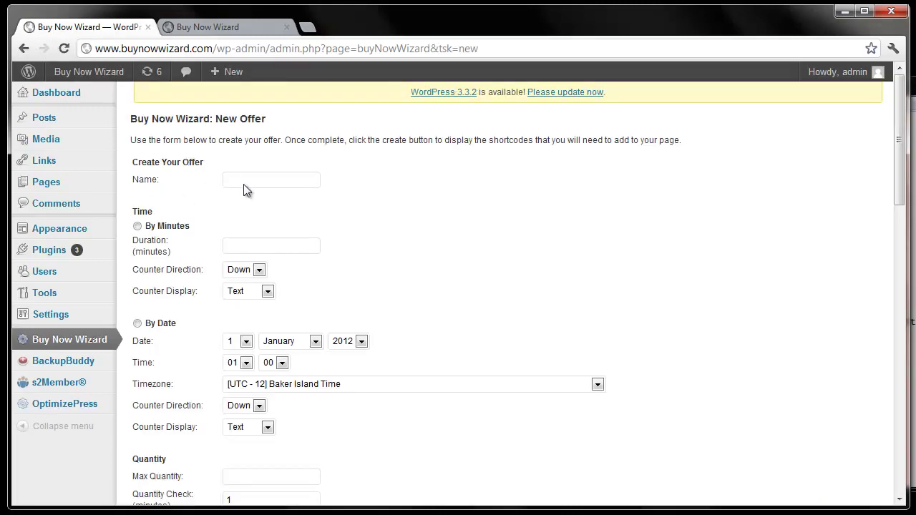
{"action": "scroll", "coordinate": [309, 219], "scroll_direction": "down", "scroll_amount": 1}
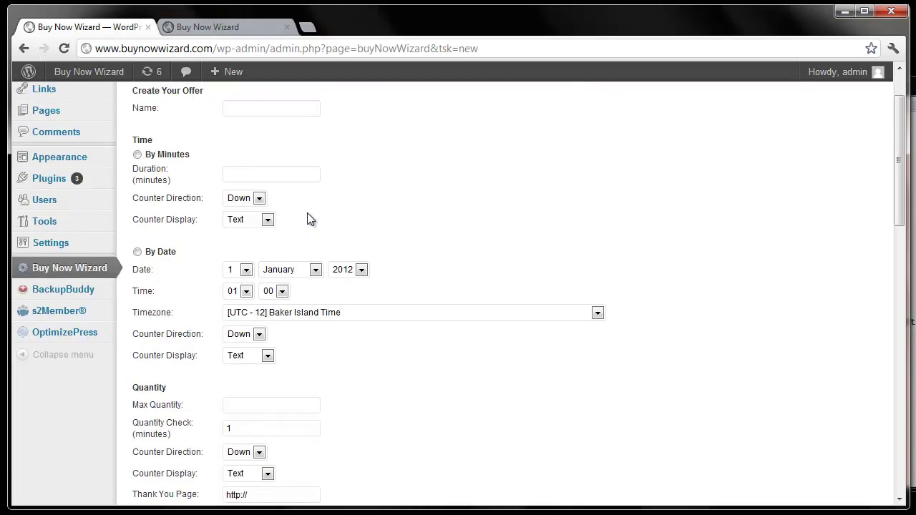
{"action": "scroll", "coordinate": [309, 219], "scroll_direction": "up", "scroll_amount": 1}
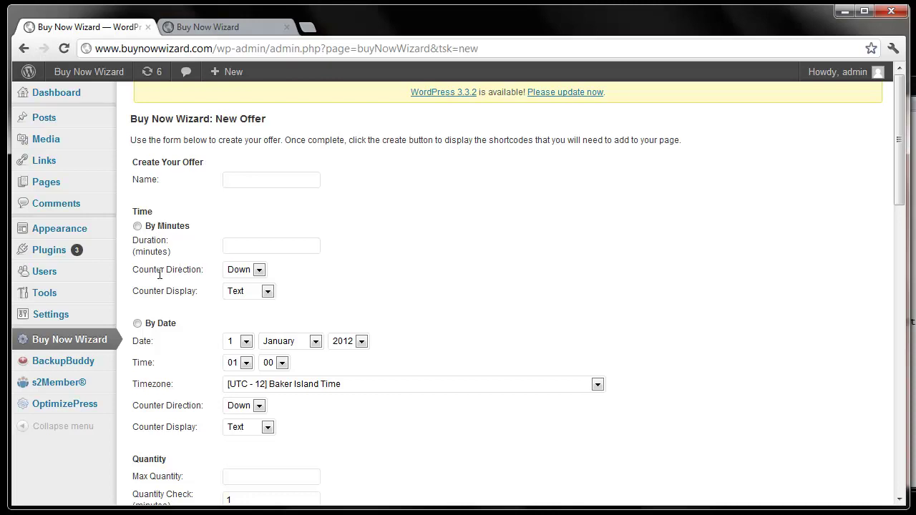
- Examine the Counter Direction and Counter Display choices for the By Minutes timer
{"action": "left_click", "coordinate": [259, 270]}
{"action": "left_click", "coordinate": [259, 270]}
{"action": "left_click", "coordinate": [269, 292]}
{"action": "left_click", "coordinate": [273, 290]}
{"action": "left_click", "coordinate": [268, 291]}
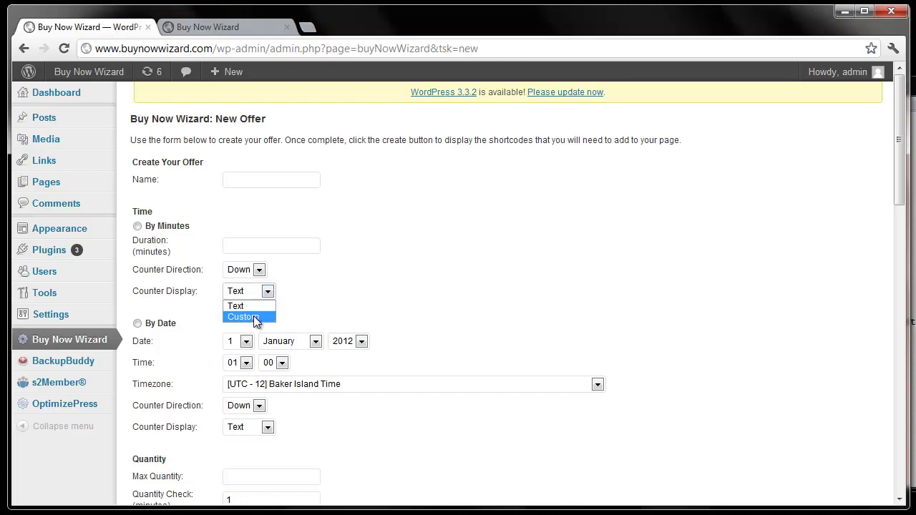
{"action": "left_click", "coordinate": [322, 297]}
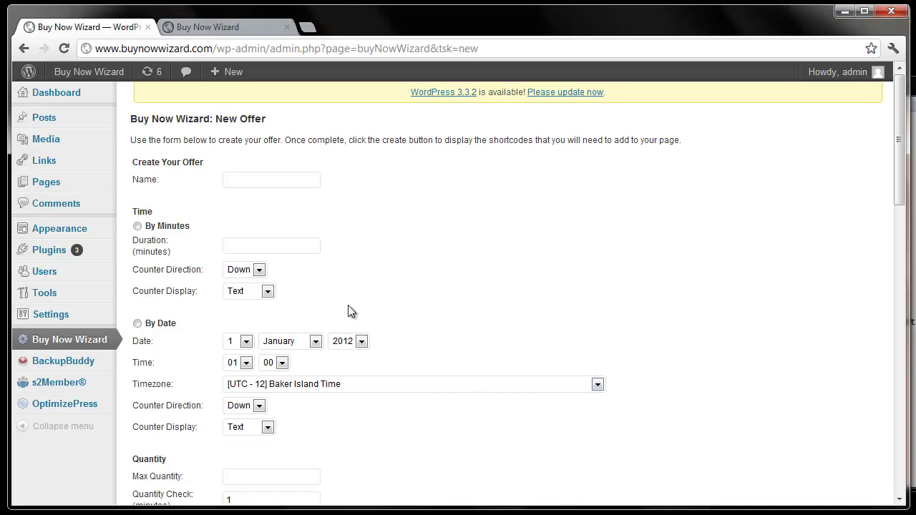
- Examine the Quantity section's maximum quantity, Counter Direction and Counter Display settings
{"action": "scroll", "coordinate": [454, 313], "scroll_direction": "down", "scroll_amount": 2}
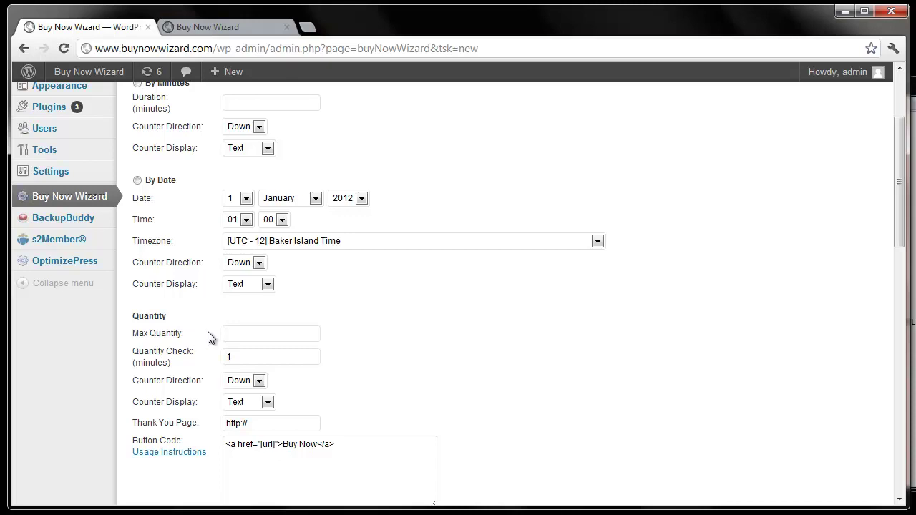
{"action": "left_click", "coordinate": [243, 335]}
{"action": "left_click", "coordinate": [263, 380]}
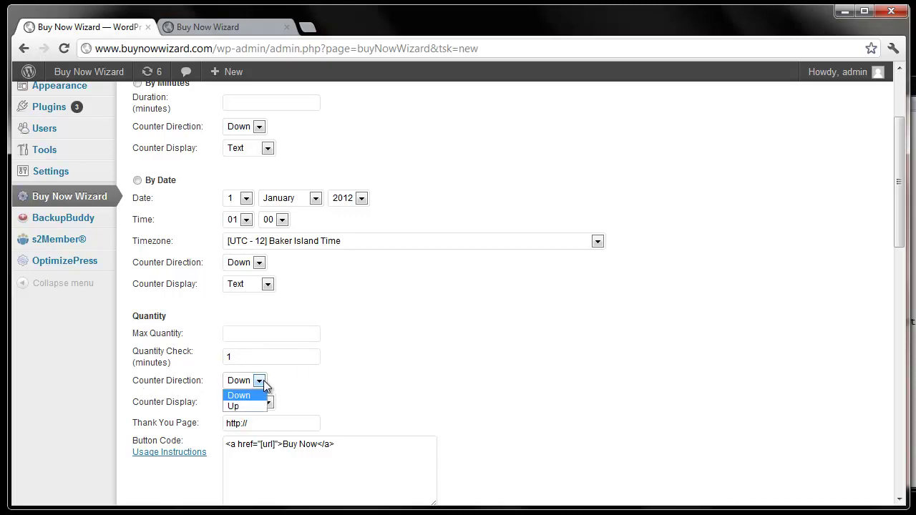
{"action": "left_click", "coordinate": [264, 380]}
{"action": "left_click", "coordinate": [272, 405]}
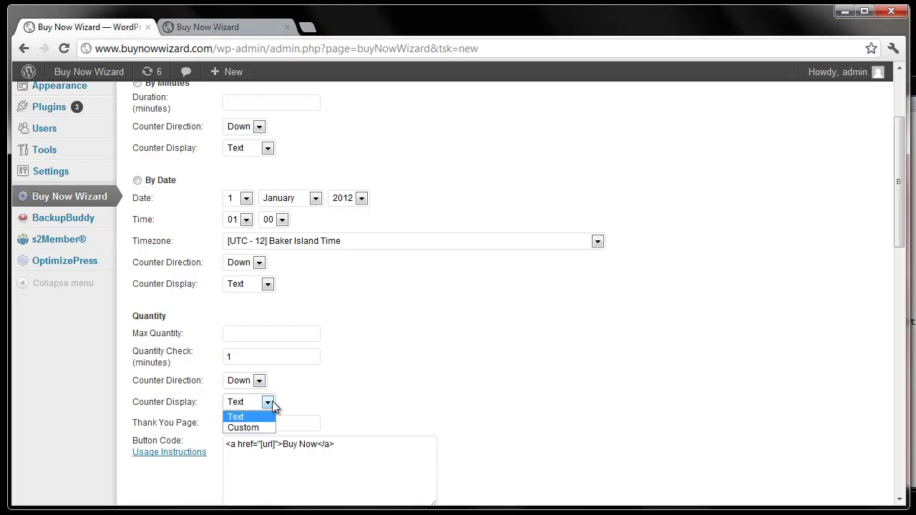
{"action": "left_click", "coordinate": [283, 406]}
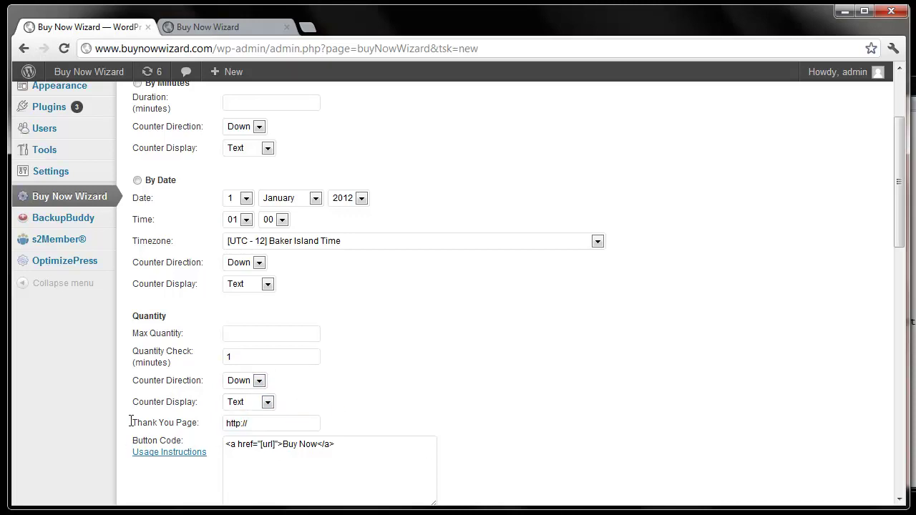
- Examine the Thank You Page and Button Code fields and read the button code usage instructions further down the page
{"action": "left_click", "coordinate": [275, 423]}
{"action": "scroll", "coordinate": [346, 414], "scroll_direction": "down", "scroll_amount": 1}
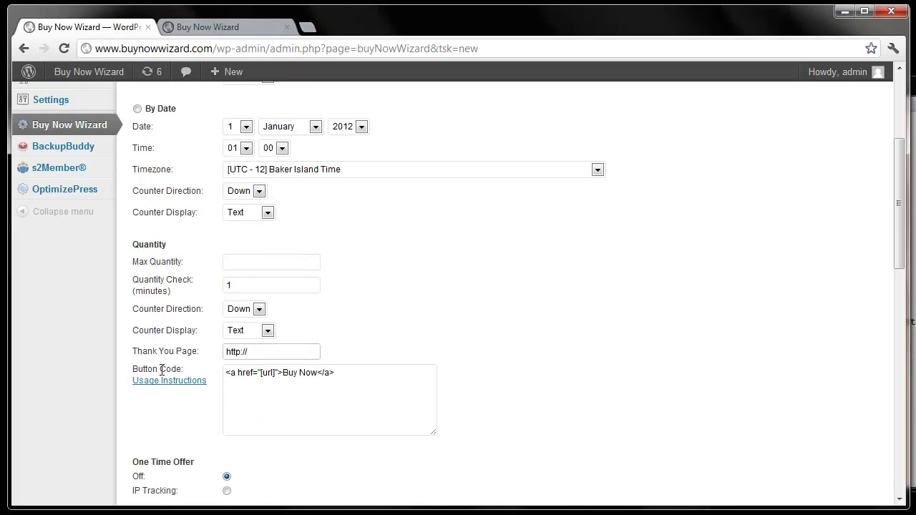
{"action": "scroll", "coordinate": [356, 395], "scroll_direction": "down", "scroll_amount": 1}
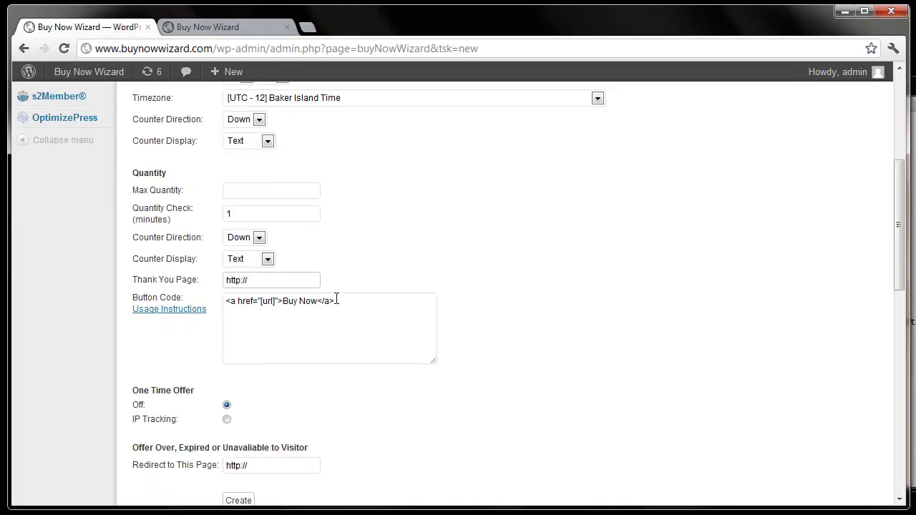
{"action": "left_click_drag", "start_coordinate": [319, 301], "coordinate": [285, 298]}
{"action": "left_click", "coordinate": [295, 339]}
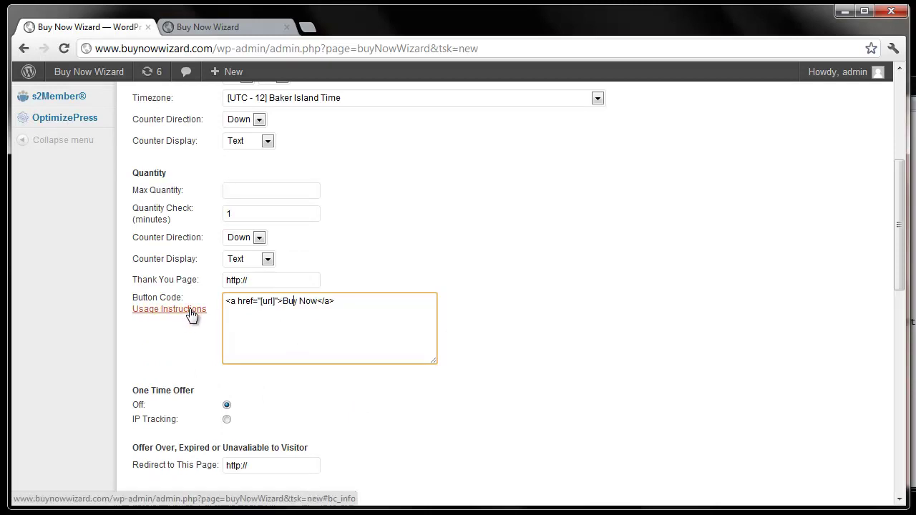
{"action": "scroll", "coordinate": [511, 385], "scroll_direction": "down", "scroll_amount": 1}
{"action": "scroll", "coordinate": [511, 379], "scroll_direction": "down", "scroll_amount": 7}
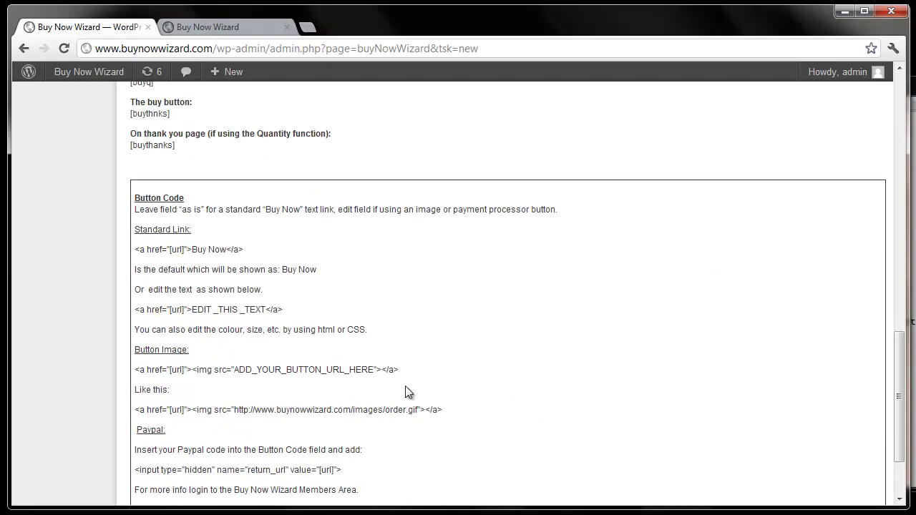
{"action": "scroll", "coordinate": [405, 393], "scroll_direction": "down", "scroll_amount": 1}
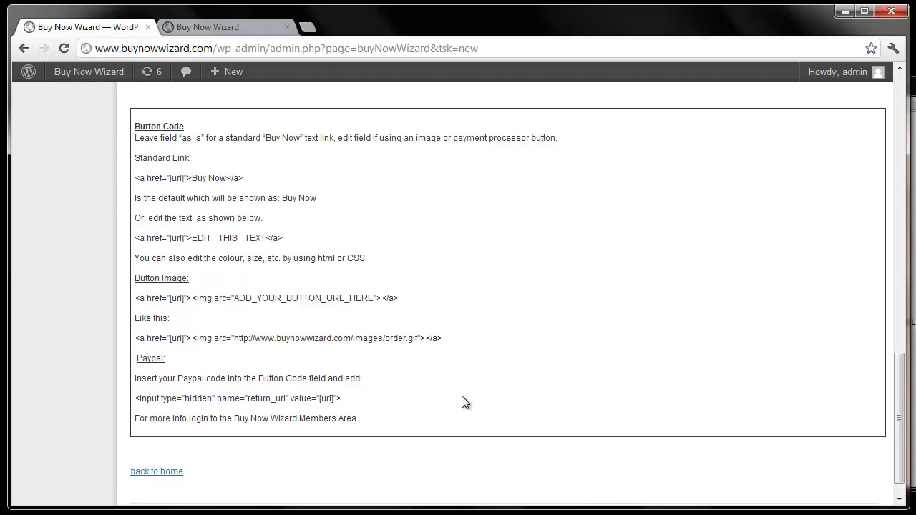
{"action": "scroll", "coordinate": [462, 403], "scroll_direction": "up", "scroll_amount": 4}
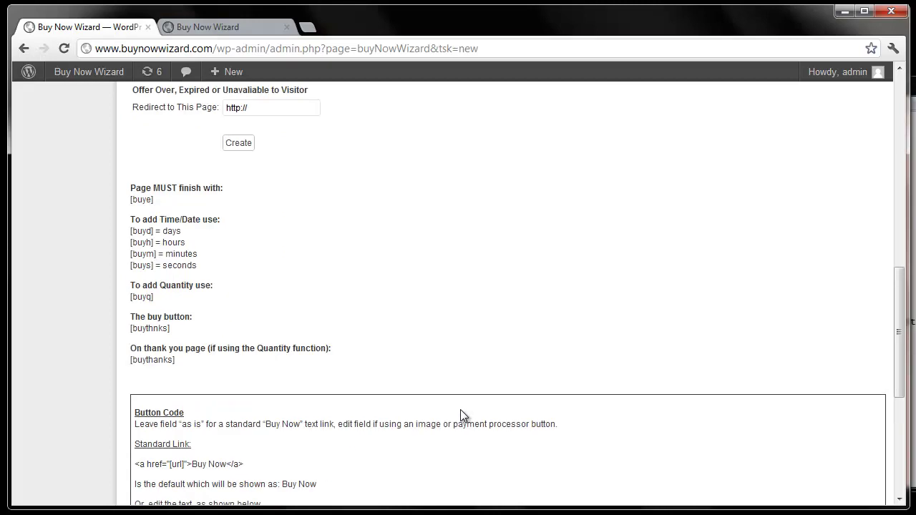
{"action": "scroll", "coordinate": [460, 410], "scroll_direction": "up", "scroll_amount": 4}
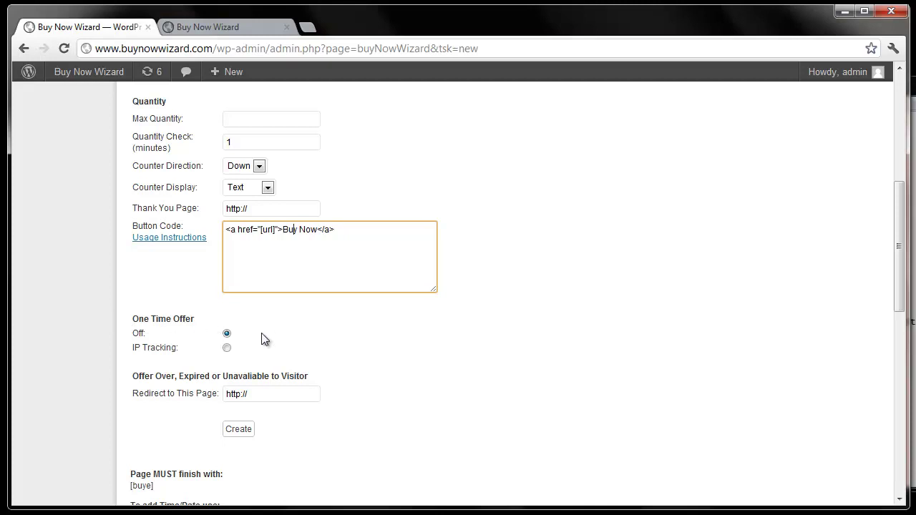
- Examine the One Time Offer options, the redirect page setting for expired offers and the shortcode list
{"action": "left_click", "coordinate": [226, 349]}
{"action": "left_click", "coordinate": [227, 333]}
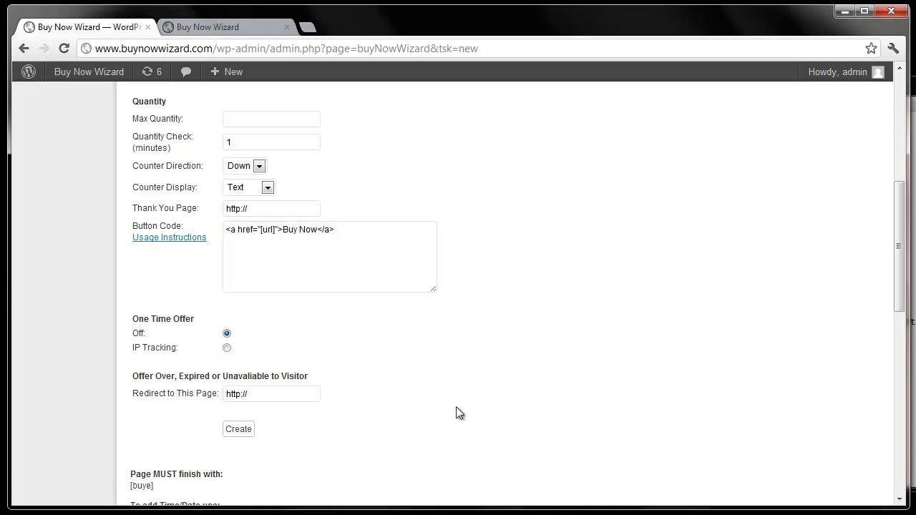
{"action": "scroll", "coordinate": [459, 413], "scroll_direction": "down", "scroll_amount": 1}
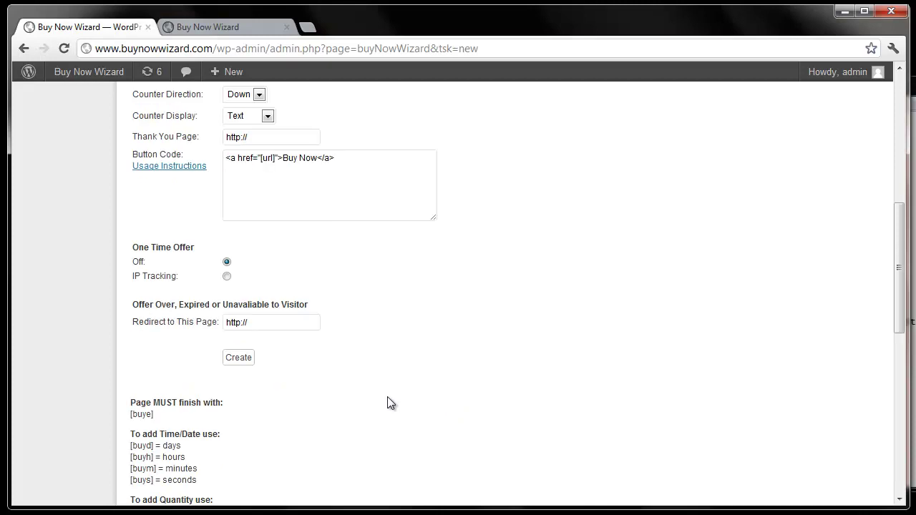
{"action": "left_click", "coordinate": [285, 324]}
{"action": "scroll", "coordinate": [345, 399], "scroll_direction": "down", "scroll_amount": 1}
{"action": "scroll", "coordinate": [346, 395], "scroll_direction": "down", "scroll_amount": 1}
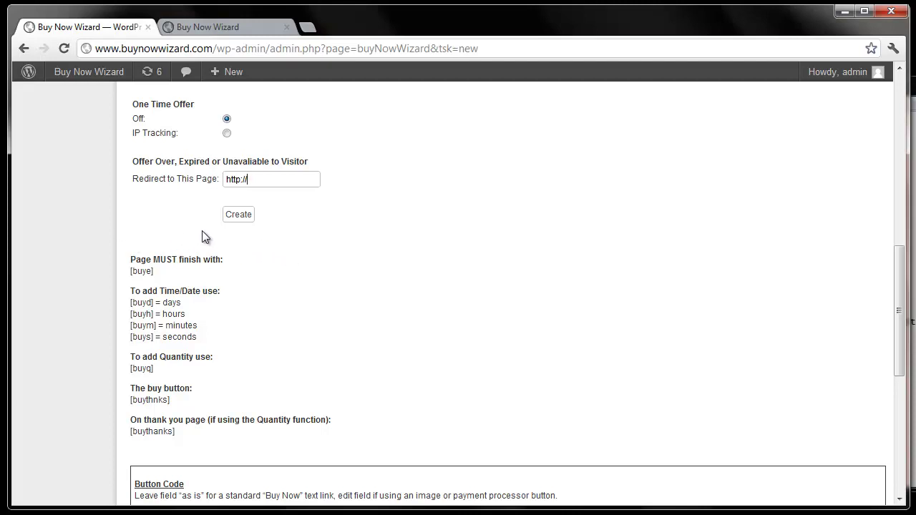
- Name the new offer ML
{"action": "scroll", "coordinate": [443, 380], "scroll_direction": "up", "scroll_amount": 10}
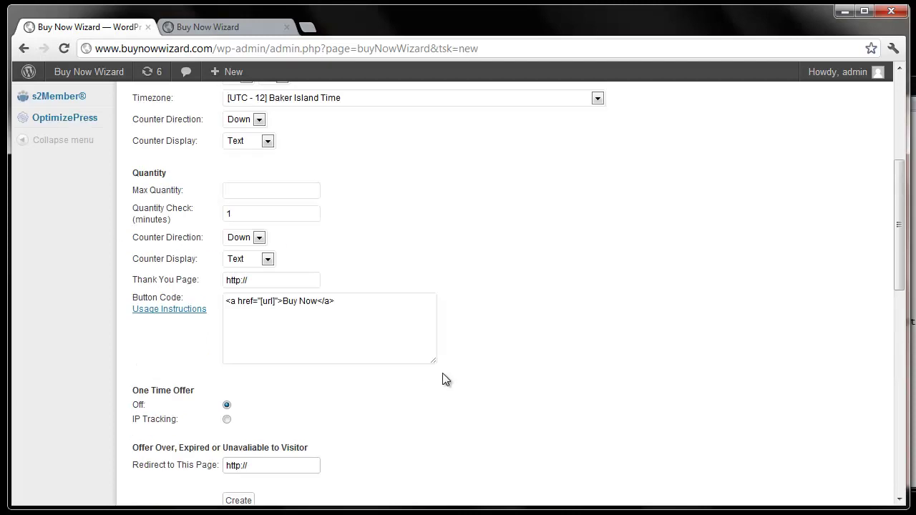
{"action": "left_click", "coordinate": [254, 181]}
{"action": "left_click", "coordinate": [254, 180]}
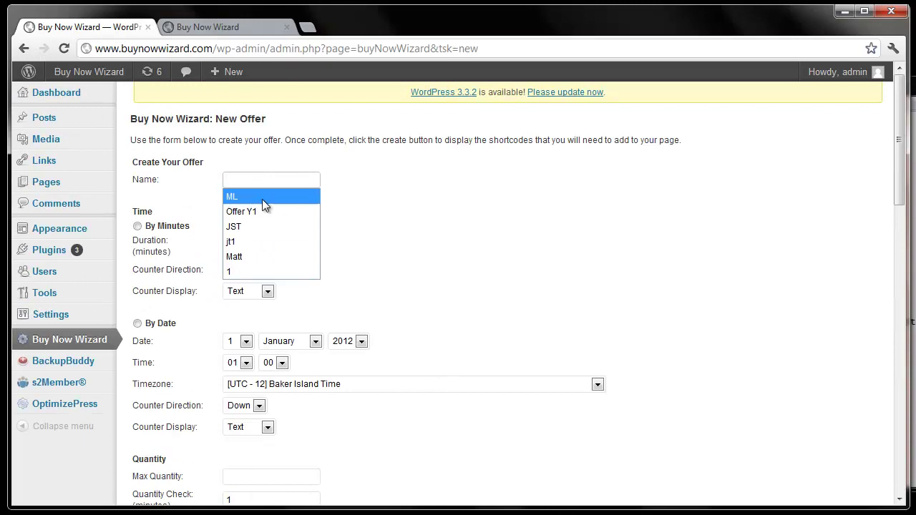
{"action": "left_click", "coordinate": [245, 199]}
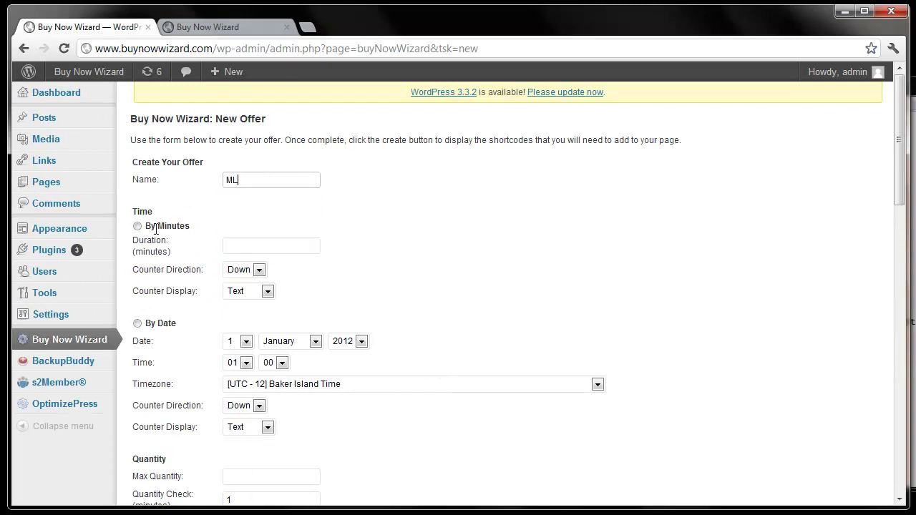
- Time the offer By Date, with the date set to 20 July
{"action": "left_click", "coordinate": [138, 324]}
{"action": "left_click", "coordinate": [315, 342]}
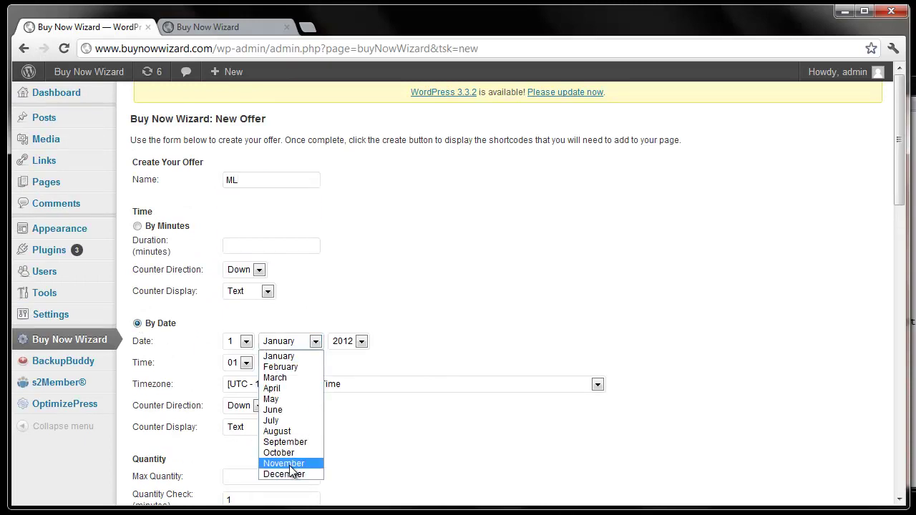
{"action": "left_click", "coordinate": [295, 420]}
{"action": "left_click", "coordinate": [248, 344]}
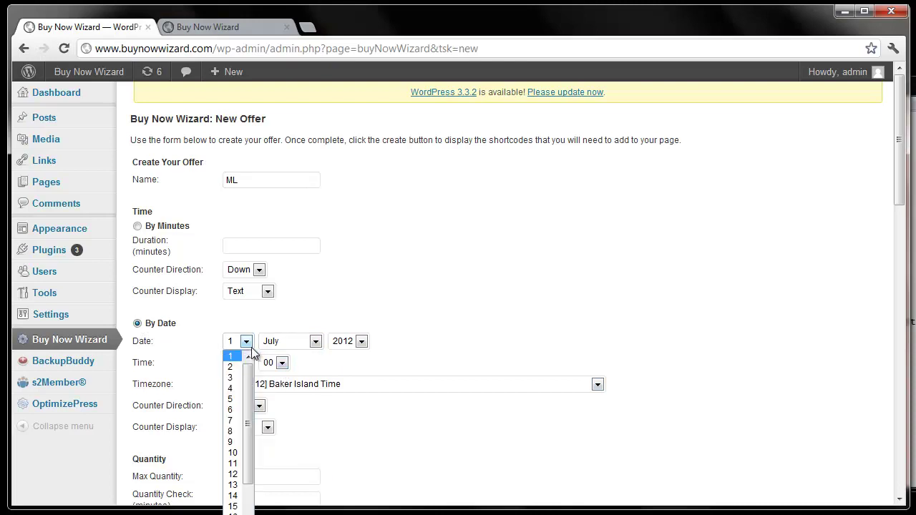
{"action": "left_click", "coordinate": [234, 514]}
- Set the offer's maximum quantity to 2
{"action": "scroll", "coordinate": [435, 348], "scroll_direction": "down", "scroll_amount": 3}
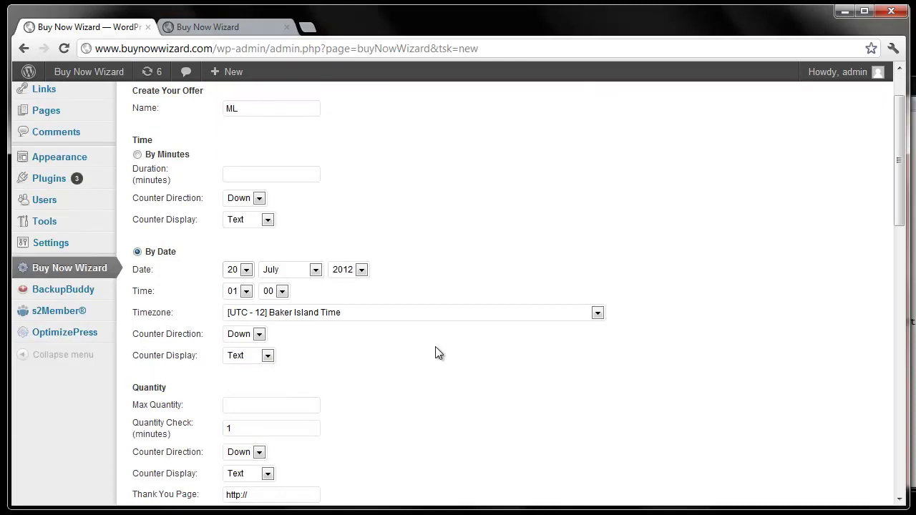
{"action": "left_click", "coordinate": [249, 259]}
{"action": "type", "text": "2"}
{"action": "left_click", "coordinate": [403, 306]}
- Replace the default Button Code with the yellow_buynow.png image link code copied from the BNW- WP Notepad file
{"action": "scroll", "coordinate": [299, 351], "scroll_direction": "down", "scroll_amount": 1}
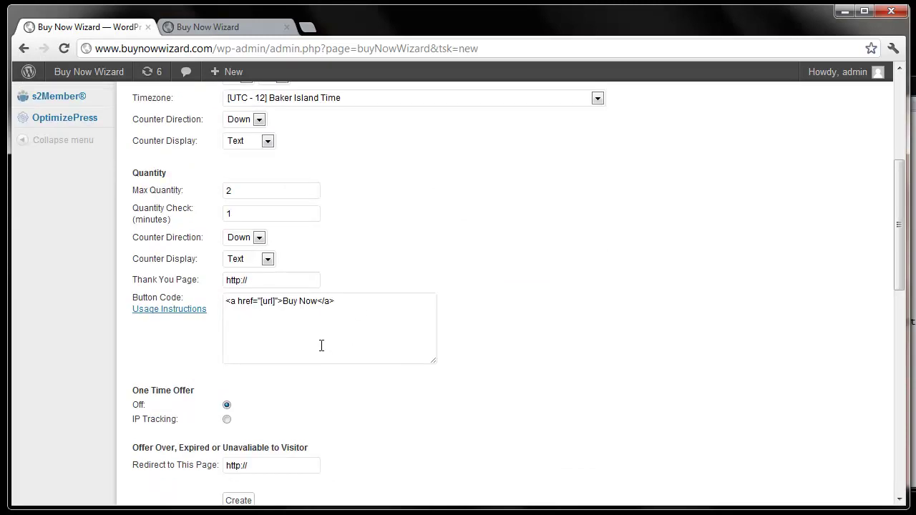
{"action": "key", "text": "alt+Tab"}
{"action": "left_click_drag", "start_coordinate": [845, 86], "coordinate": [732, 73]}
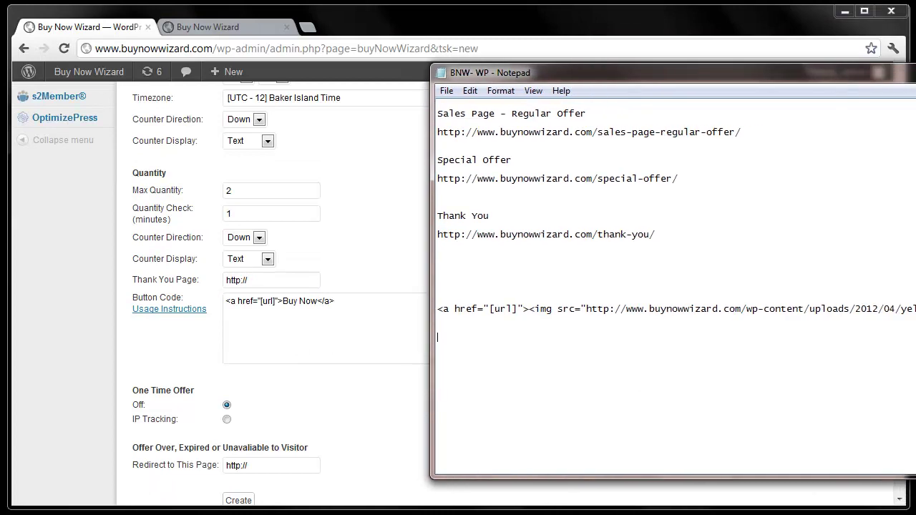
{"action": "key", "text": "shift+Home"}
{"action": "left_click_drag", "start_coordinate": [913, 308], "coordinate": [435, 309]}
{"action": "right_click", "coordinate": [468, 308]}
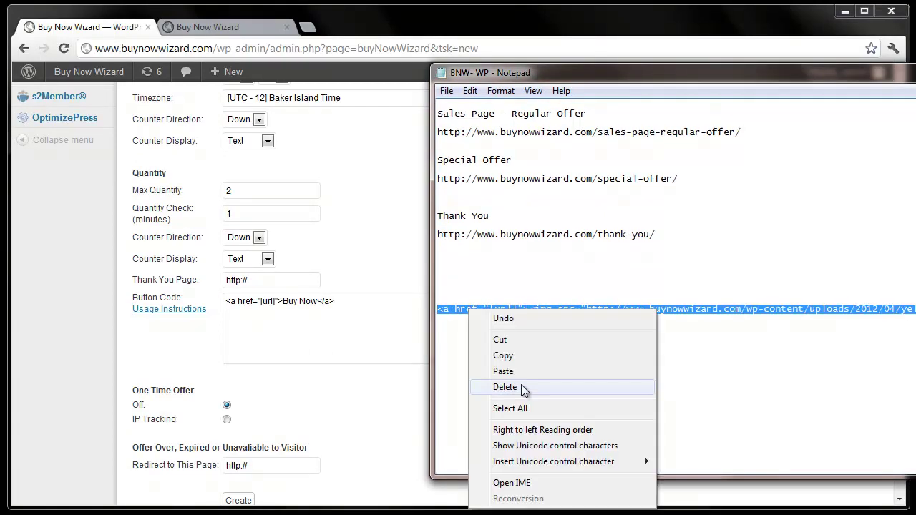
{"action": "left_click", "coordinate": [508, 356]}
{"action": "left_click", "coordinate": [353, 298]}
{"action": "left_click_drag", "start_coordinate": [354, 298], "coordinate": [225, 301]}
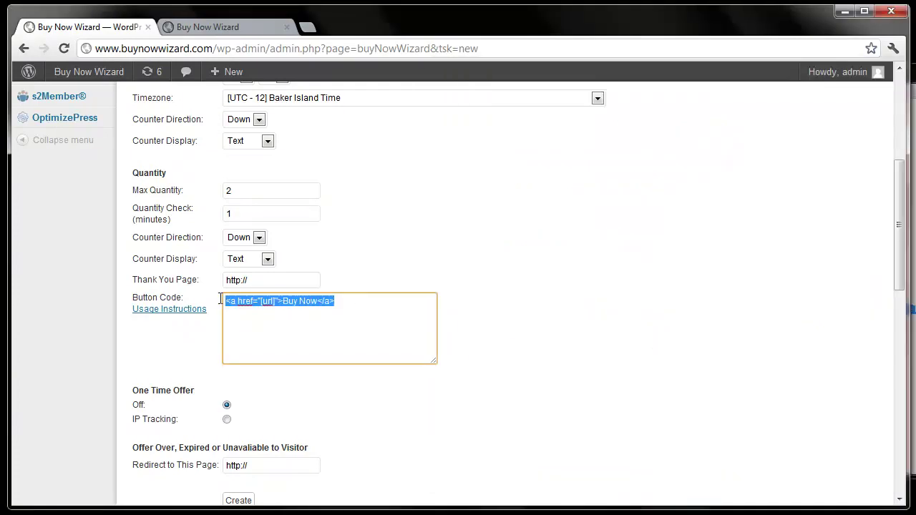
{"action": "right_click", "coordinate": [261, 302]}
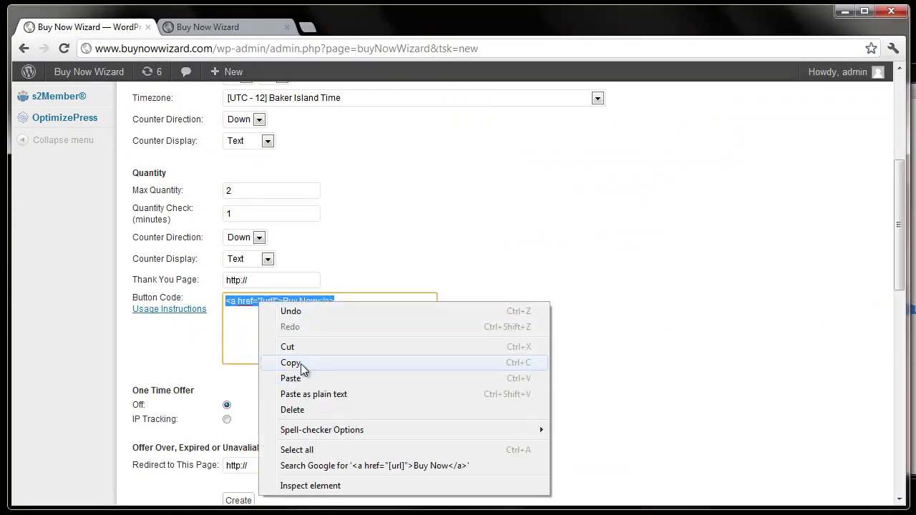
{"action": "left_click", "coordinate": [298, 378]}
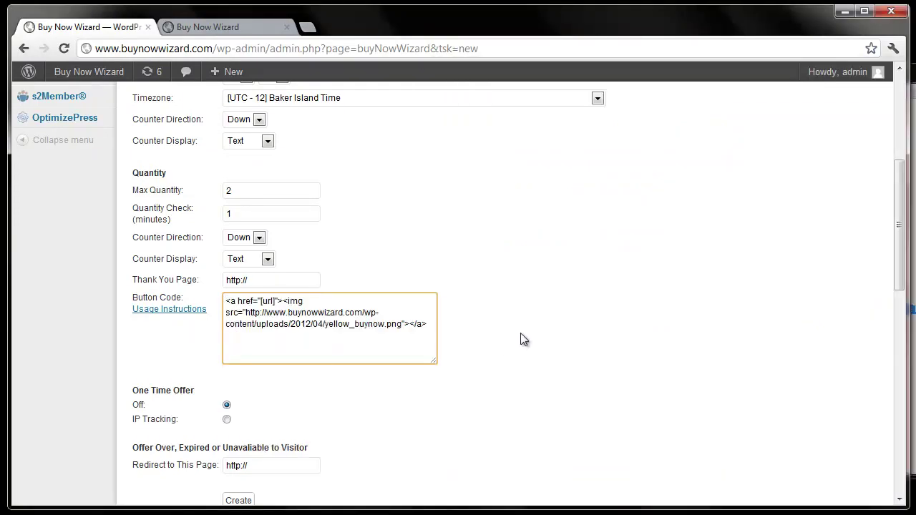
{"action": "key", "text": "alt+Tab"}
{"action": "left_click_drag", "start_coordinate": [683, 237], "coordinate": [422, 238]}
{"action": "right_click", "coordinate": [464, 243]}
{"action": "left_click", "coordinate": [499, 282]}
{"action": "left_click", "coordinate": [255, 279]}
{"action": "left_click_drag", "start_coordinate": [255, 279], "coordinate": [225, 279]}
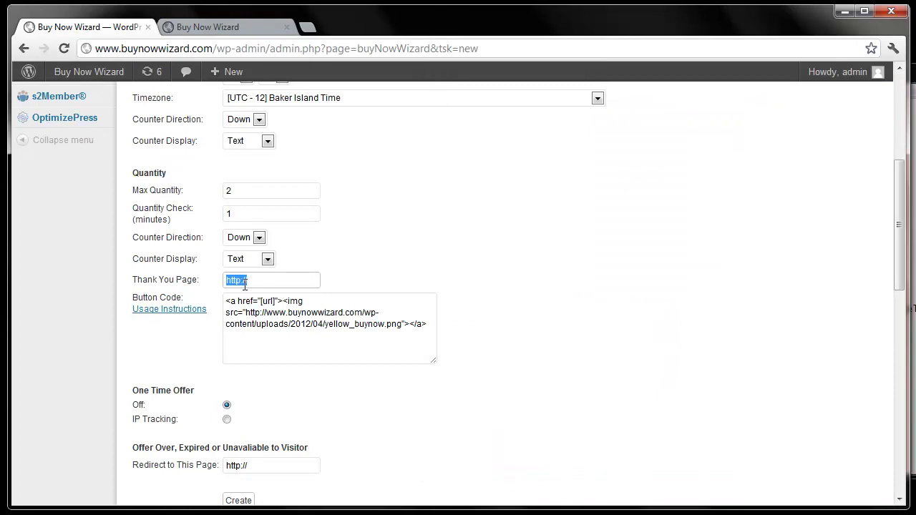
{"action": "right_click", "coordinate": [248, 282]}
{"action": "left_click", "coordinate": [287, 360]}
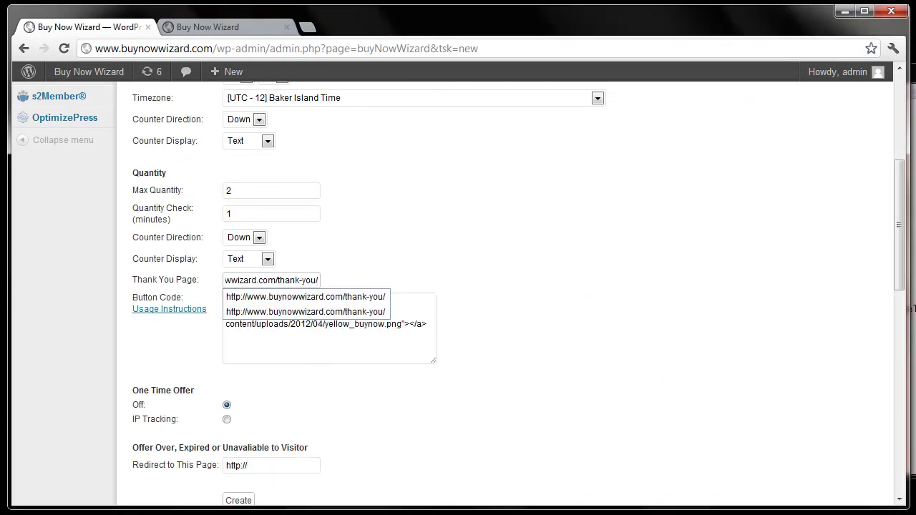
{"action": "key", "text": "alt+Tab"}
{"action": "left_click_drag", "start_coordinate": [553, 75], "coordinate": [665, 85]}
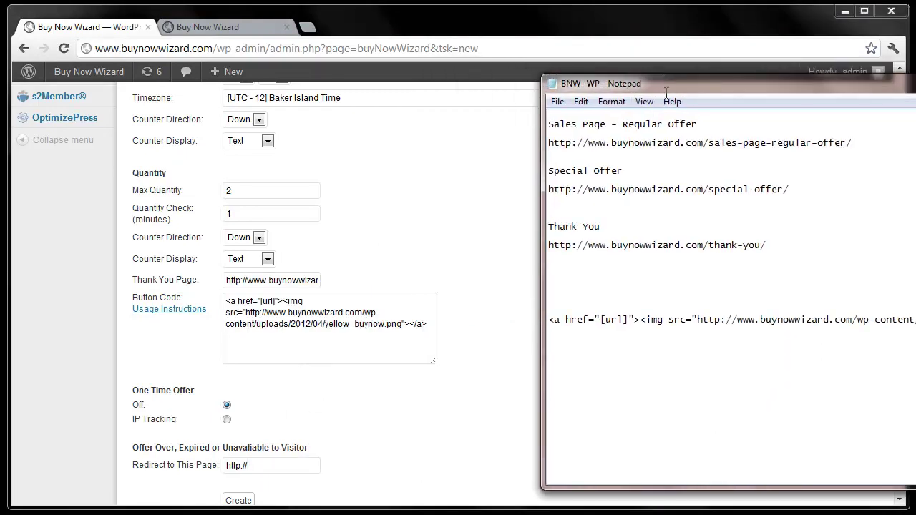
{"action": "left_click", "coordinate": [474, 415]}
{"action": "scroll", "coordinate": [473, 422], "scroll_direction": "down", "scroll_amount": 1}
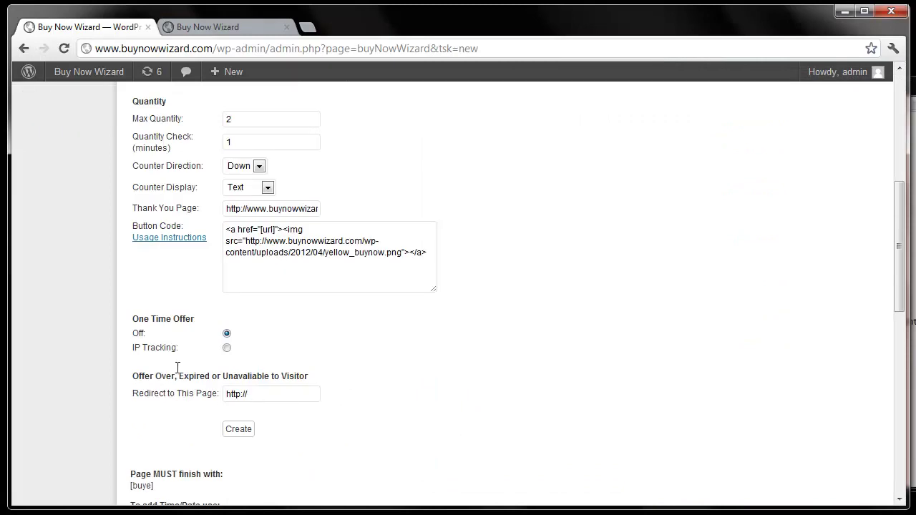
{"action": "key", "text": "alt+Tab"}
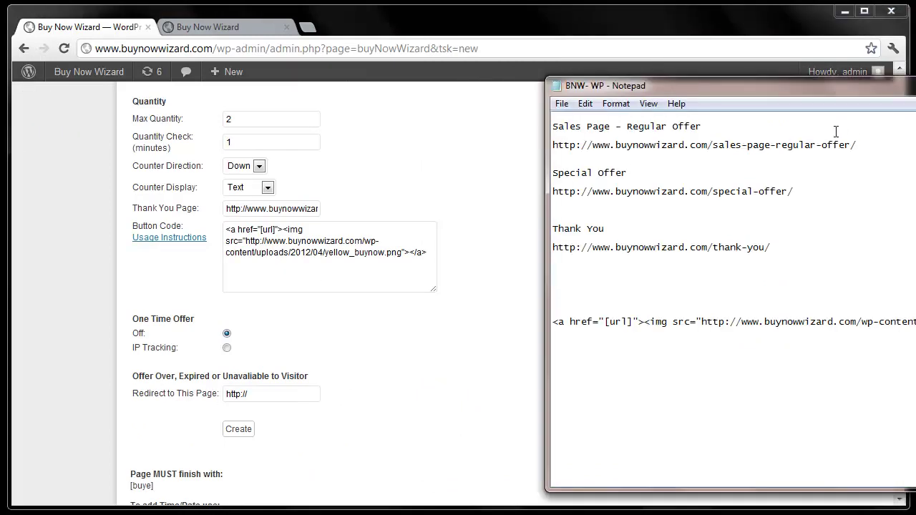
{"action": "left_click_drag", "start_coordinate": [880, 148], "coordinate": [559, 147]}
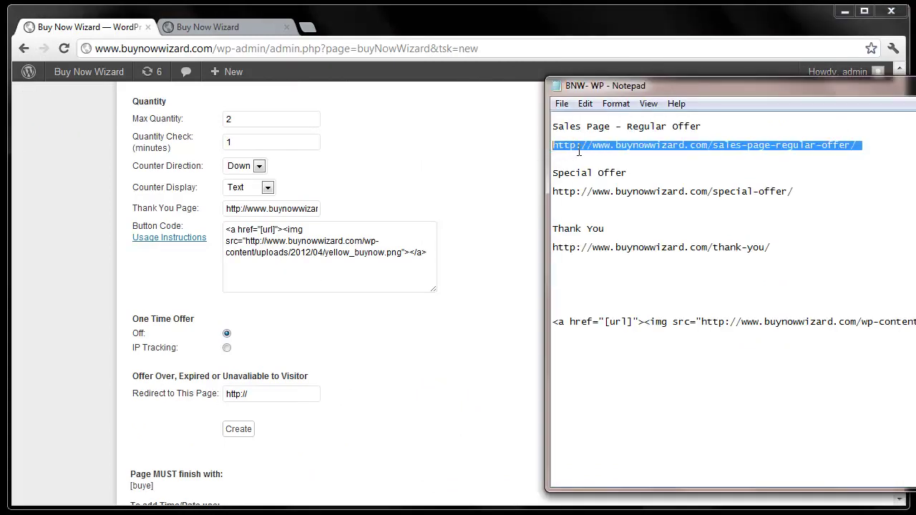
{"action": "right_click", "coordinate": [592, 146]}
{"action": "left_click", "coordinate": [637, 207]}
{"action": "left_click_drag", "start_coordinate": [255, 394], "coordinate": [217, 394]}
{"action": "right_click", "coordinate": [236, 401]}
{"action": "left_click", "coordinate": [275, 469]}
- Create the offer and return to the list of available offers
{"action": "left_click", "coordinate": [322, 446]}
{"action": "scroll", "coordinate": [357, 425], "scroll_direction": "down", "scroll_amount": 1}
{"action": "left_click", "coordinate": [239, 358]}
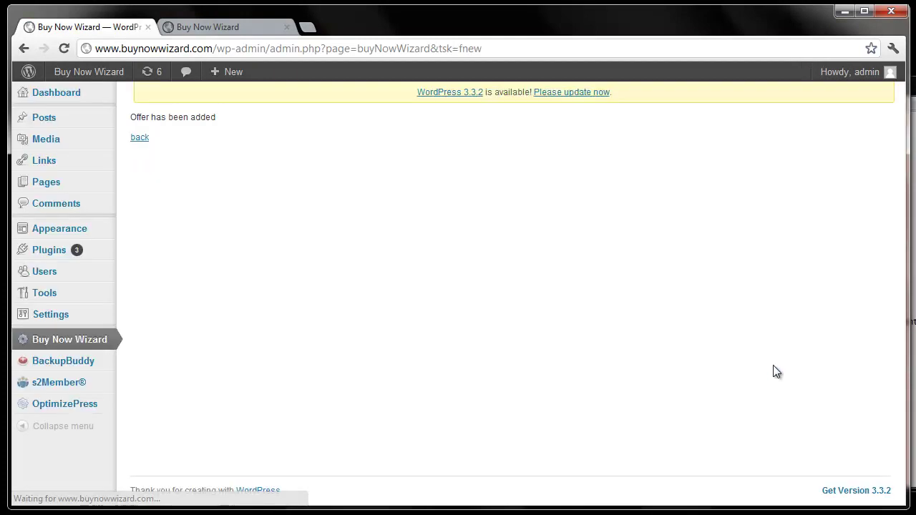
{"action": "left_click", "coordinate": [134, 140]}
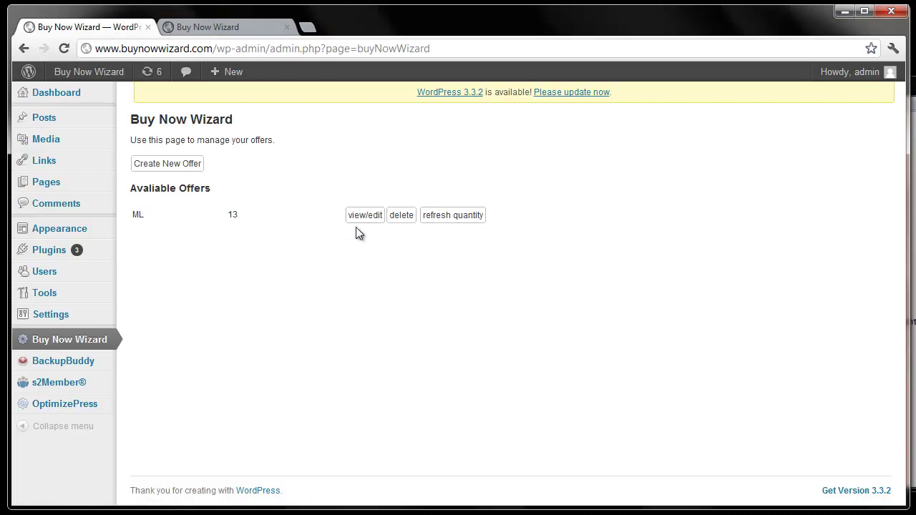
- Open the ML offer for editing and copy its shortcode instructions, from "Start page with:" through [buythanks]
{"action": "left_click", "coordinate": [374, 218]}
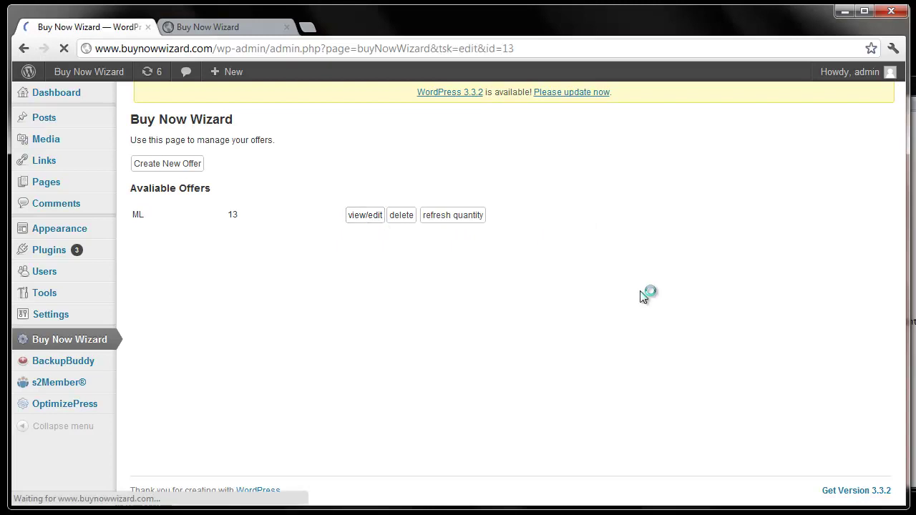
{"action": "scroll", "coordinate": [638, 300], "scroll_direction": "down", "scroll_amount": 5}
{"action": "scroll", "coordinate": [640, 302], "scroll_direction": "down", "scroll_amount": 2}
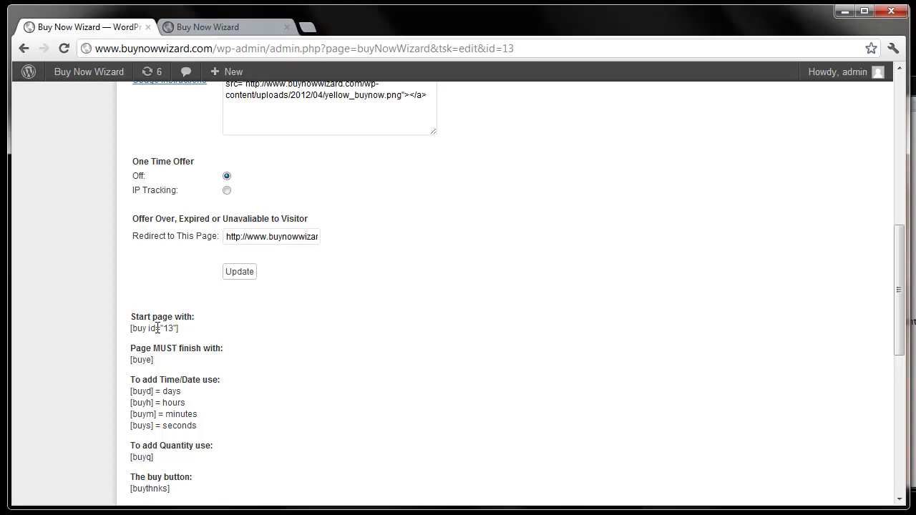
{"action": "scroll", "coordinate": [308, 334], "scroll_direction": "down", "scroll_amount": 2}
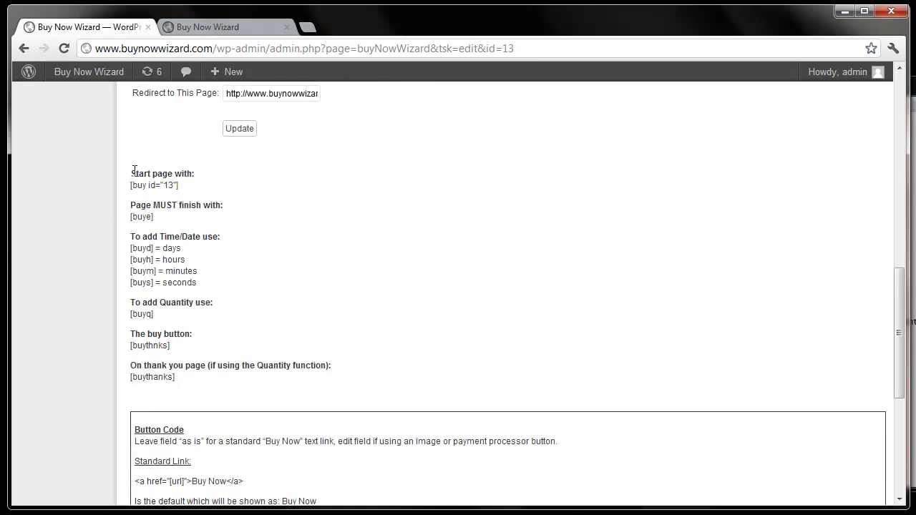
{"action": "left_click_drag", "start_coordinate": [133, 172], "coordinate": [227, 377]}
{"action": "right_click", "coordinate": [168, 283]}
{"action": "left_click", "coordinate": [208, 292]}
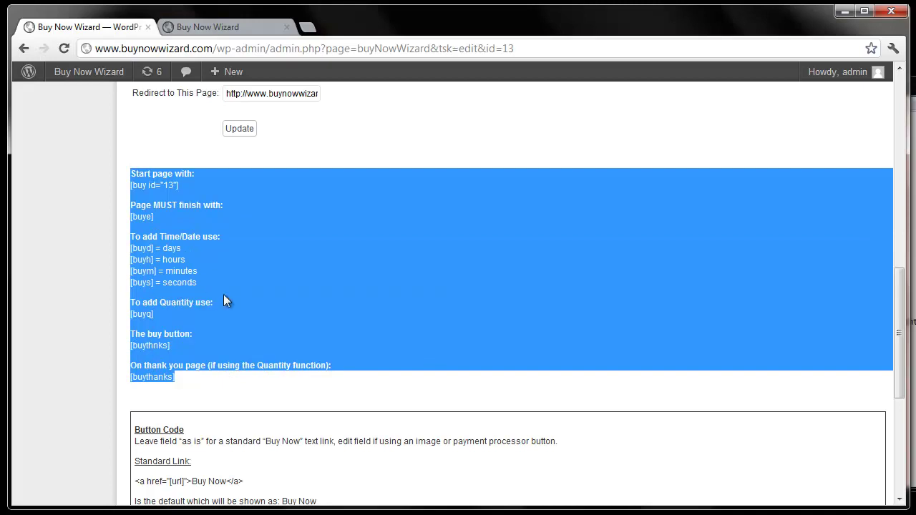
- Paste the copied shortcode instructions below the button code in the BNW- WP Notepad file
{"action": "left_click_drag", "start_coordinate": [913, 90], "coordinate": [806, 71]}
{"action": "left_click", "coordinate": [405, 347]}
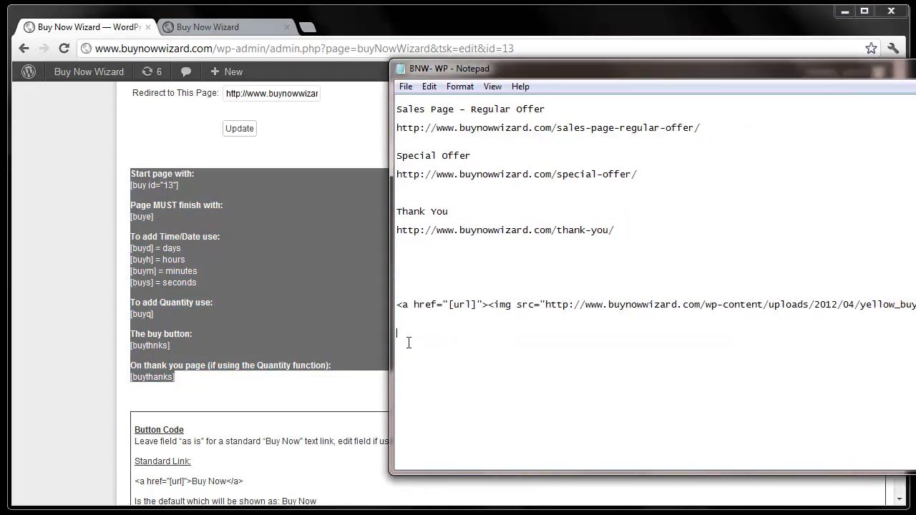
{"action": "right_click", "coordinate": [408, 342]}
{"action": "left_click", "coordinate": [443, 403]}
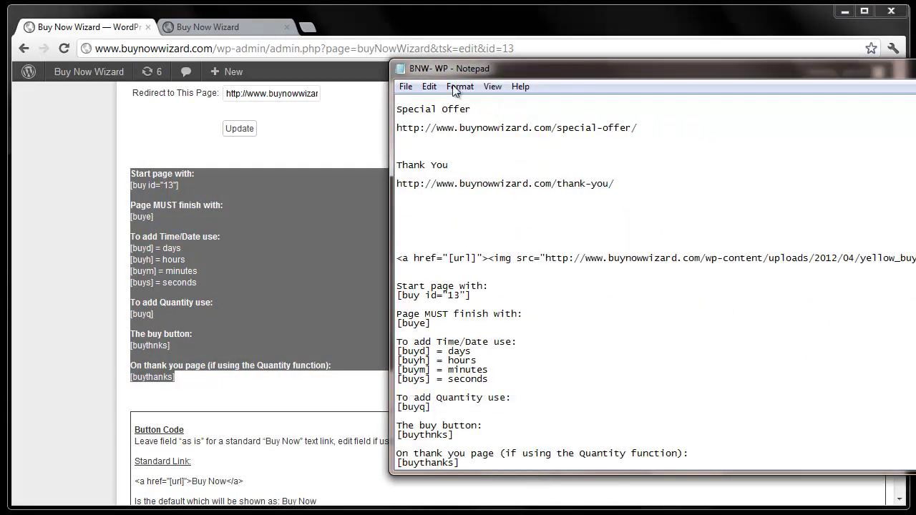
{"action": "left_click_drag", "start_coordinate": [536, 74], "coordinate": [721, 75]}
- Return to the WordPress admin in the browser and open the Thank You page for editing
{"action": "left_click", "coordinate": [326, 222]}
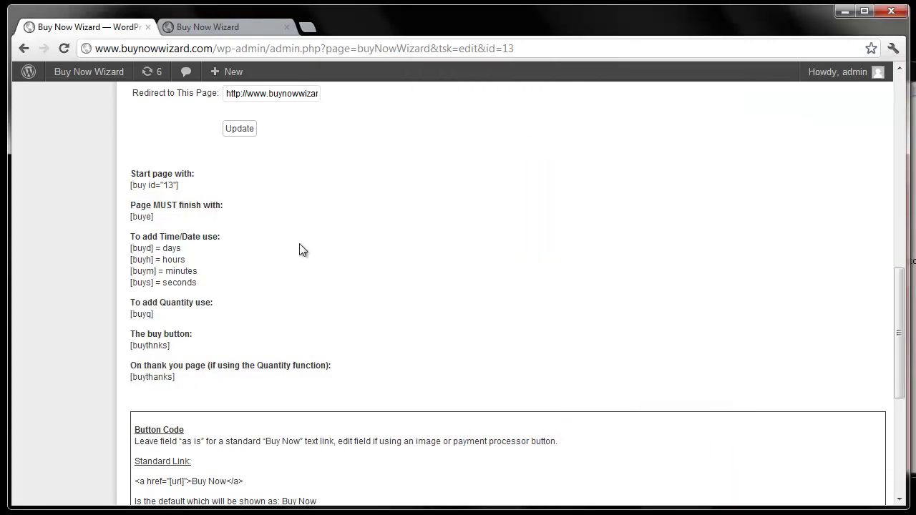
{"action": "scroll", "coordinate": [301, 265], "scroll_direction": "up", "scroll_amount": 5}
{"action": "scroll", "coordinate": [277, 304], "scroll_direction": "up", "scroll_amount": 3}
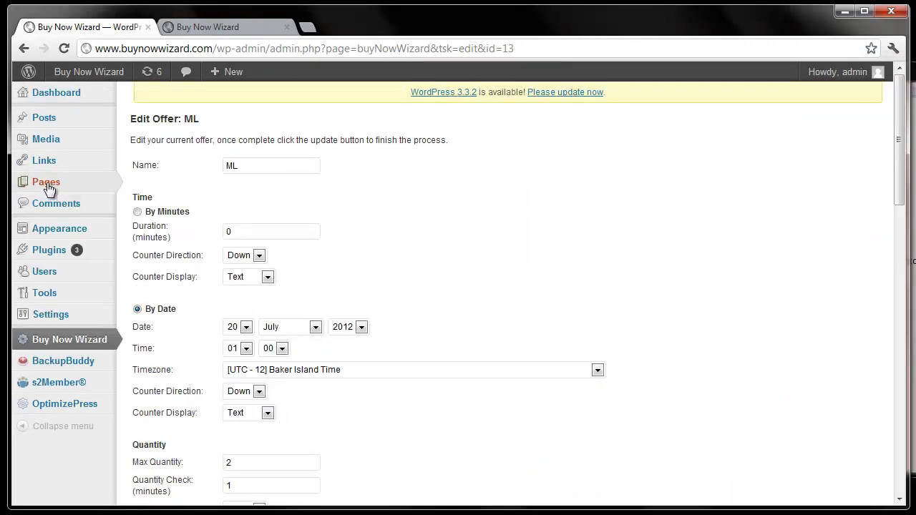
{"action": "mouse_move", "coordinate": [48, 187]}
{"action": "left_click", "coordinate": [148, 183]}
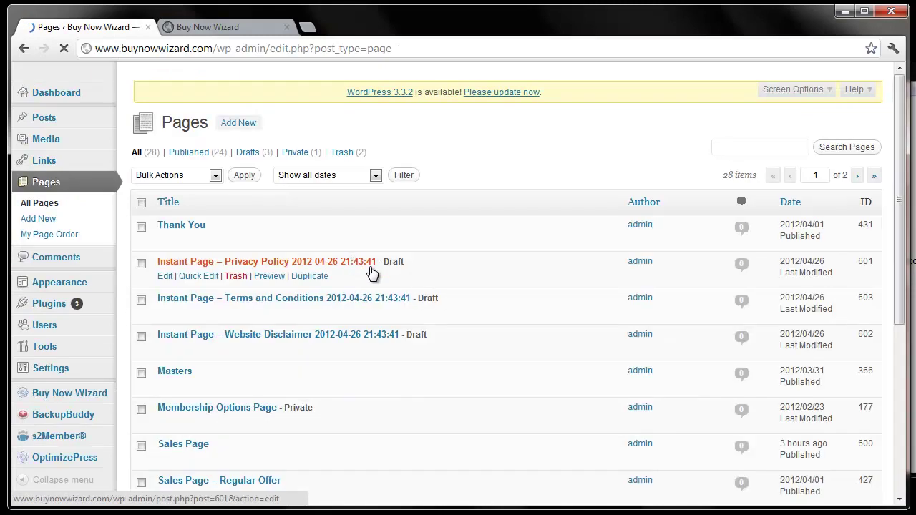
{"action": "left_click", "coordinate": [166, 243]}
- Insert the [buythanks] shortcode from the Notepad file above the "thank you..." heading and update the page
{"action": "left_click_drag", "start_coordinate": [914, 73], "coordinate": [793, 63]}
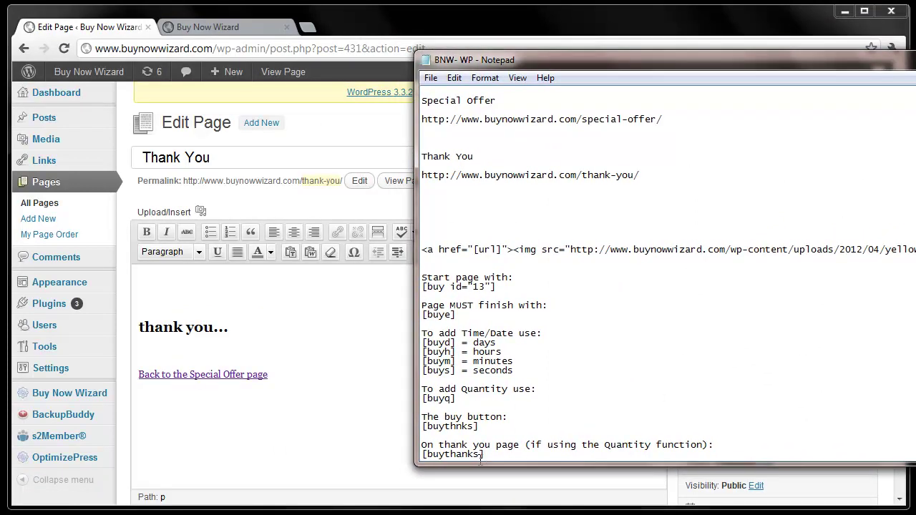
{"action": "left_click_drag", "start_coordinate": [494, 456], "coordinate": [413, 453]}
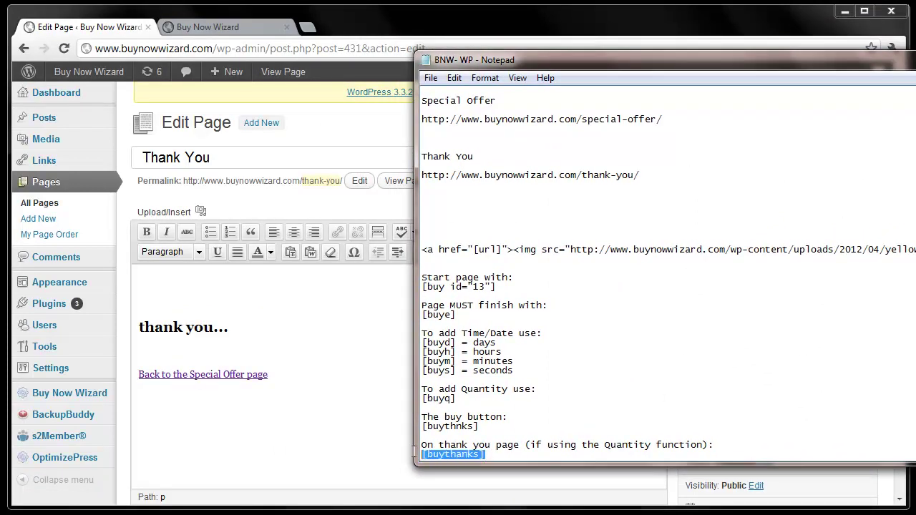
{"action": "right_click", "coordinate": [455, 453]}
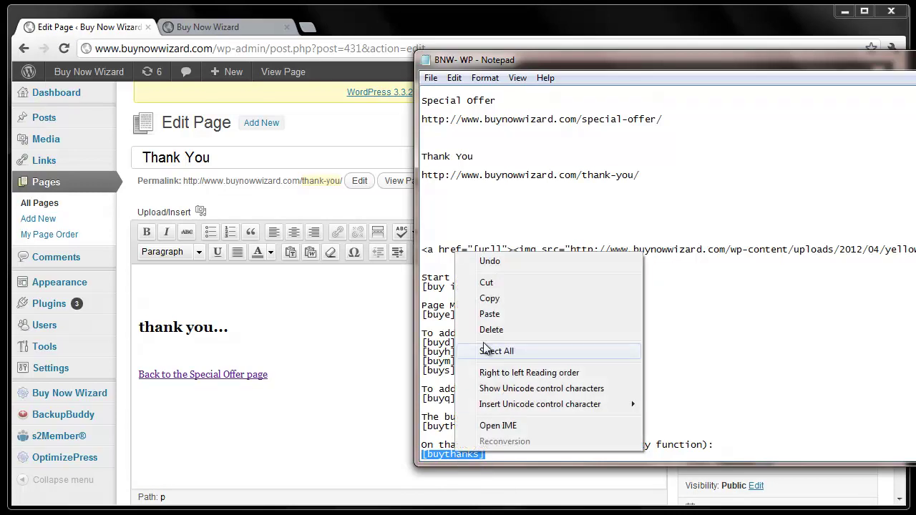
{"action": "left_click", "coordinate": [490, 299]}
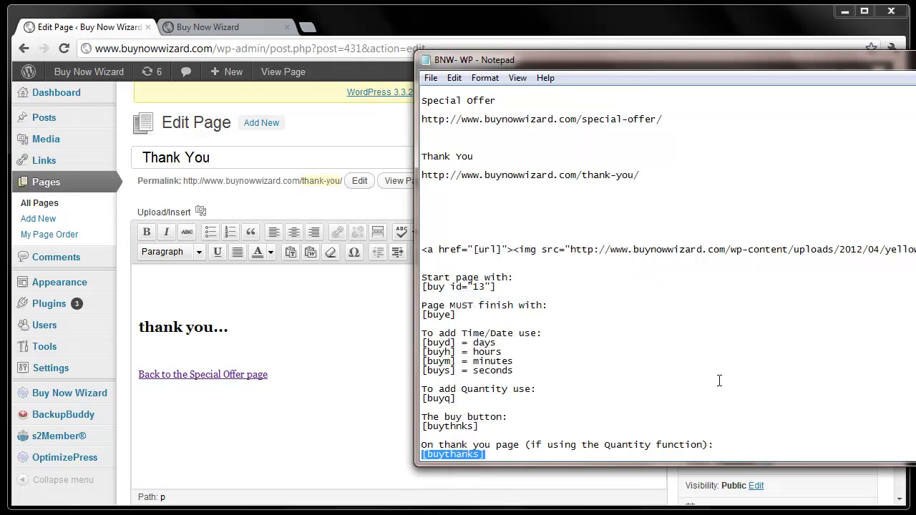
{"action": "left_click", "coordinate": [151, 278]}
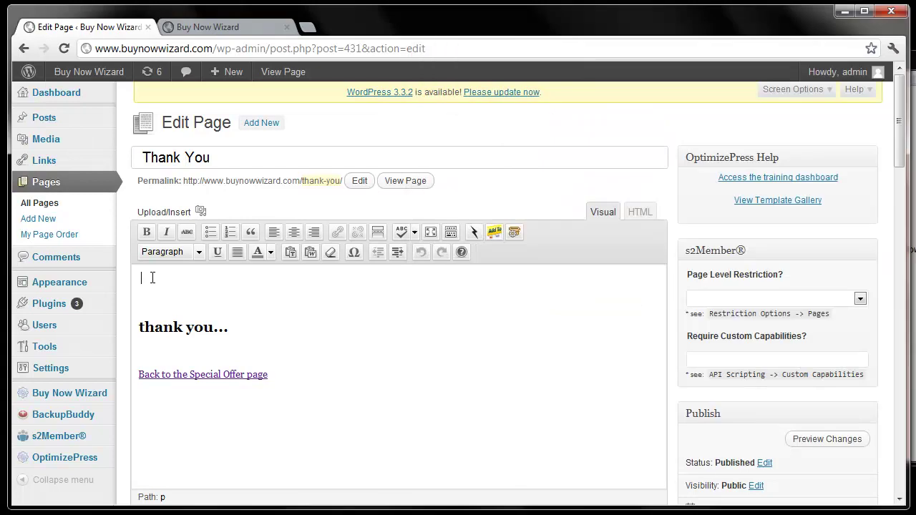
{"action": "right_click", "coordinate": [153, 278]}
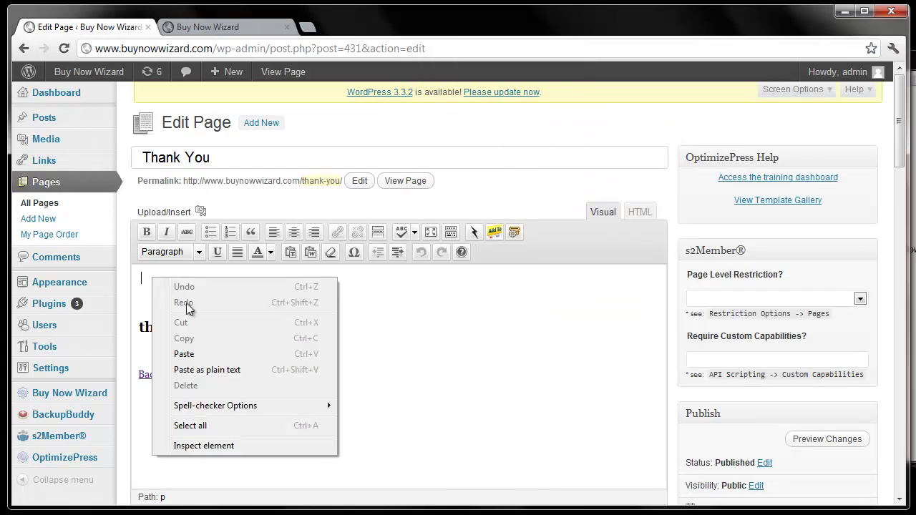
{"action": "left_click", "coordinate": [190, 353]}
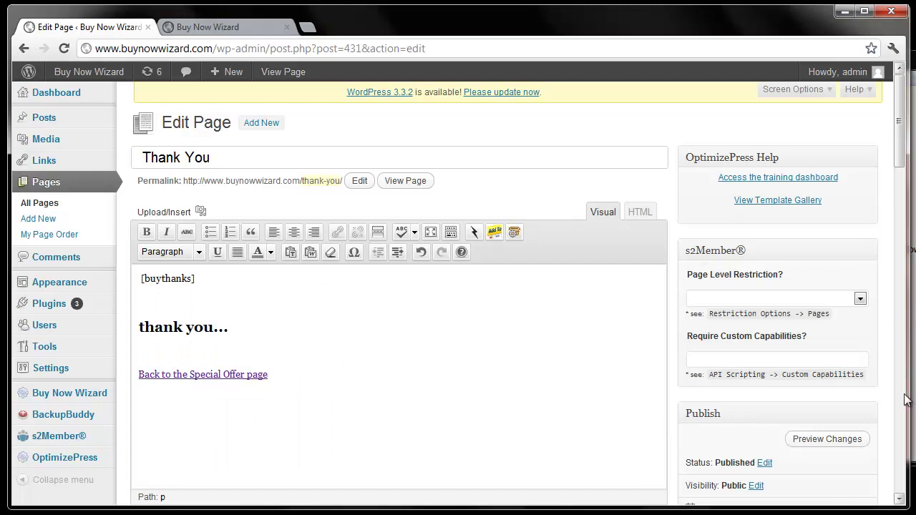
{"action": "scroll", "coordinate": [884, 363], "scroll_direction": "down", "scroll_amount": 2}
{"action": "left_click", "coordinate": [834, 404]}
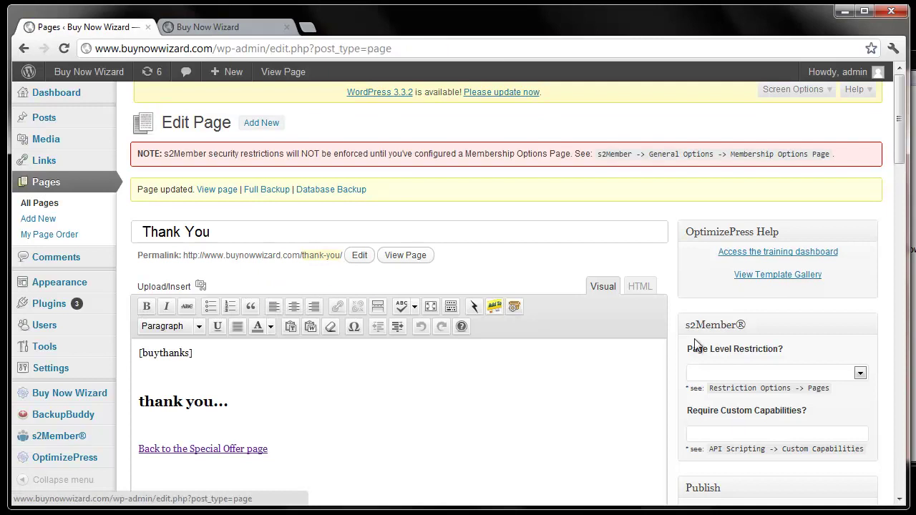
- Open the Special Offer page from the list of all pages for editing
{"action": "scroll", "coordinate": [422, 313], "scroll_direction": "down", "scroll_amount": 2}
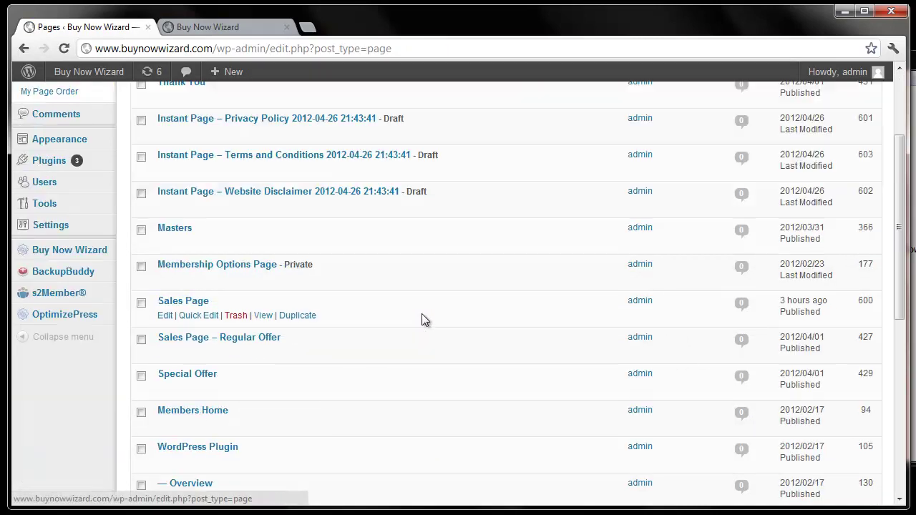
{"action": "scroll", "coordinate": [422, 313], "scroll_direction": "down", "scroll_amount": 2}
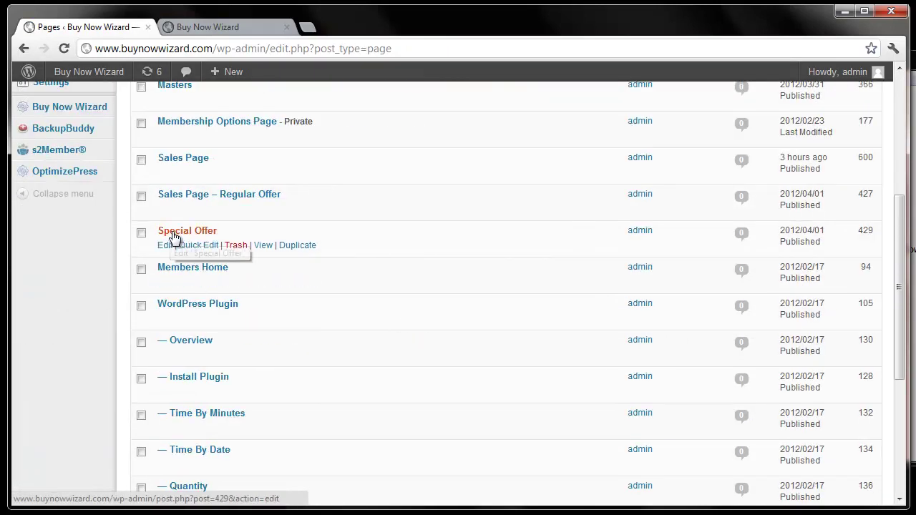
{"action": "left_click", "coordinate": [165, 245]}
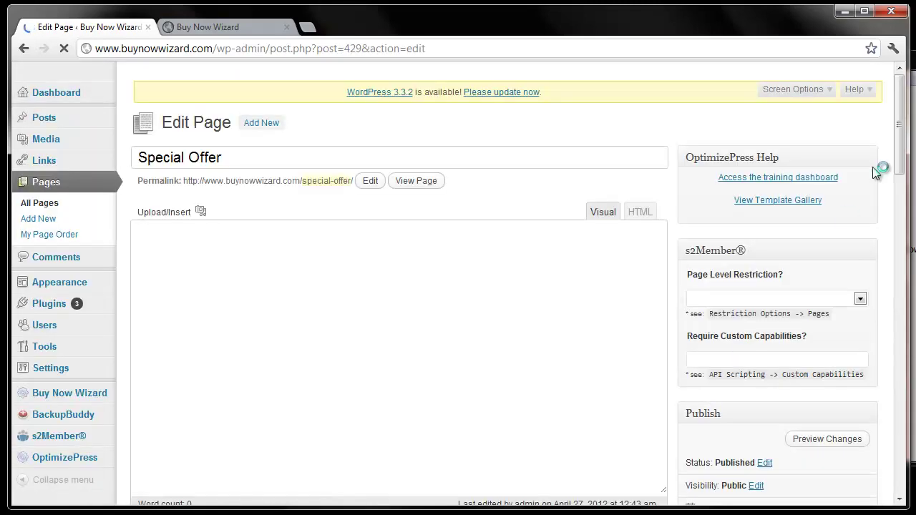
- Start the Special Offer page's content with the [buy id="13"] shortcode copied from the Notepad file
{"action": "key", "text": "alt+Tab"}
{"action": "left_click_drag", "start_coordinate": [573, 60], "coordinate": [598, 54]}
{"action": "left_click_drag", "start_coordinate": [522, 281], "coordinate": [444, 281]}
{"action": "right_click", "coordinate": [484, 284]}
{"action": "left_click", "coordinate": [544, 328]}
{"action": "left_click", "coordinate": [163, 277]}
{"action": "right_click", "coordinate": [162, 277]}
{"action": "left_click", "coordinate": [217, 350]}
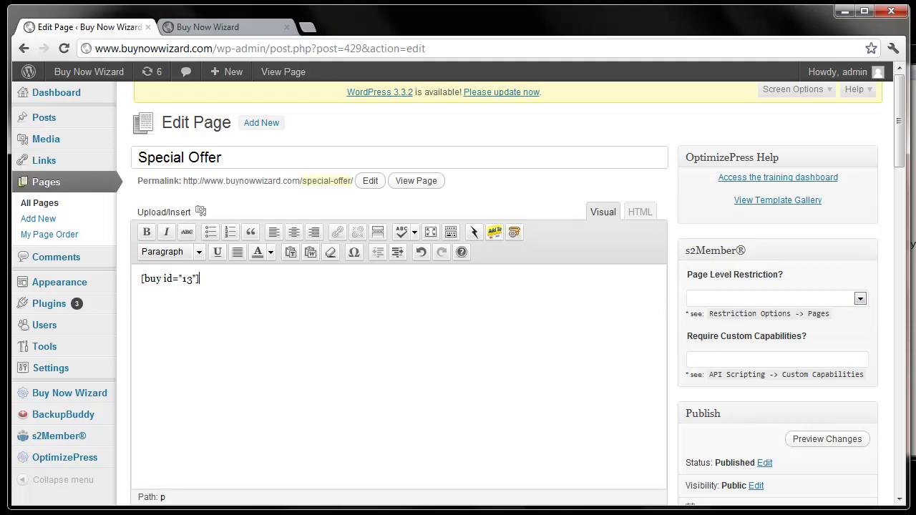
- Add the closing [buye] shortcode from the Notepad file a few lines below [buy id="13"]
{"action": "left_click", "coordinate": [914, 54]}
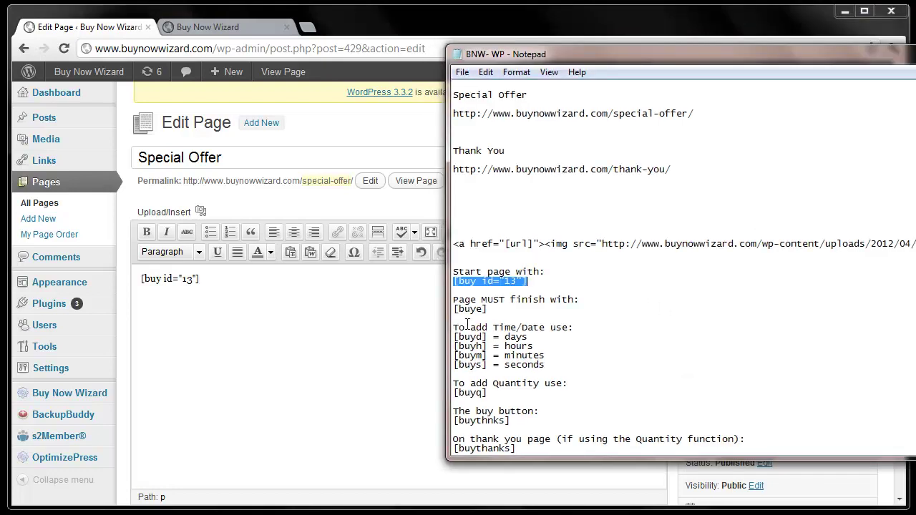
{"action": "left_click", "coordinate": [491, 309]}
{"action": "left_click_drag", "start_coordinate": [488, 309], "coordinate": [453, 310]}
{"action": "right_click", "coordinate": [463, 311]}
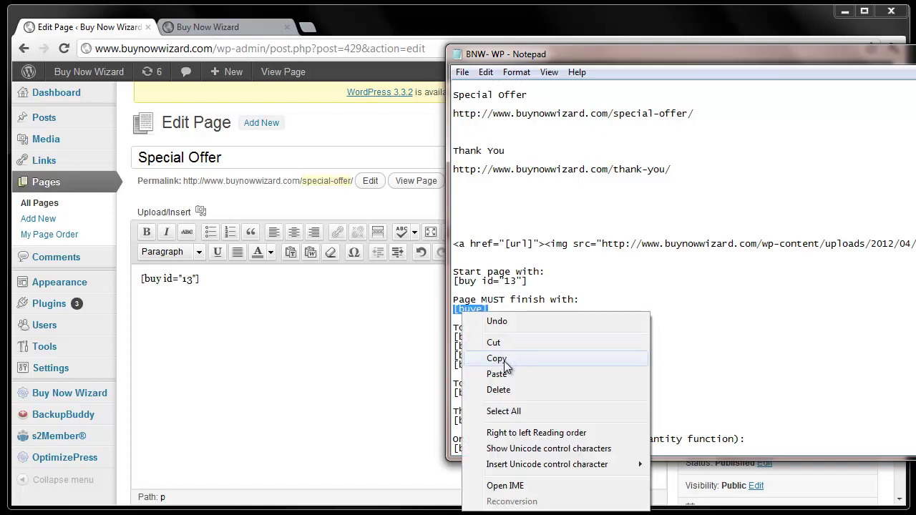
{"action": "left_click", "coordinate": [505, 360]}
{"action": "left_click", "coordinate": [136, 475]}
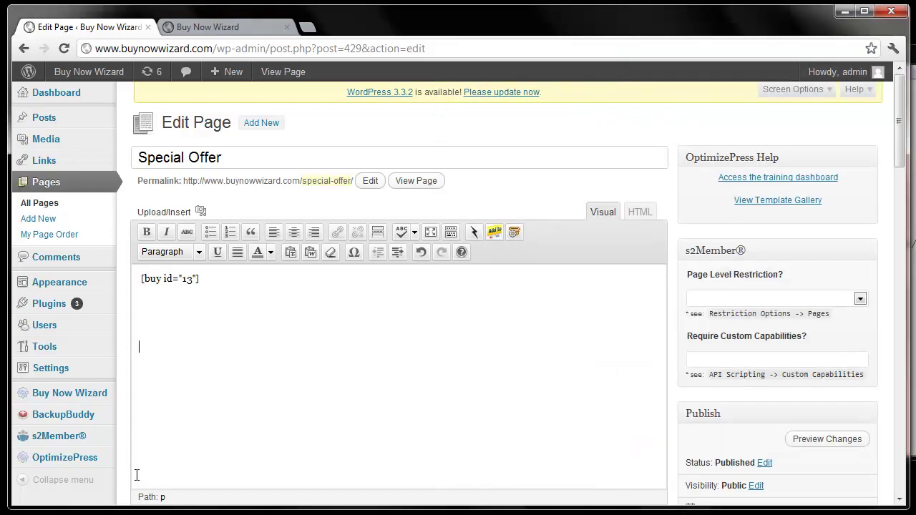
{"action": "right_click", "coordinate": [152, 352]}
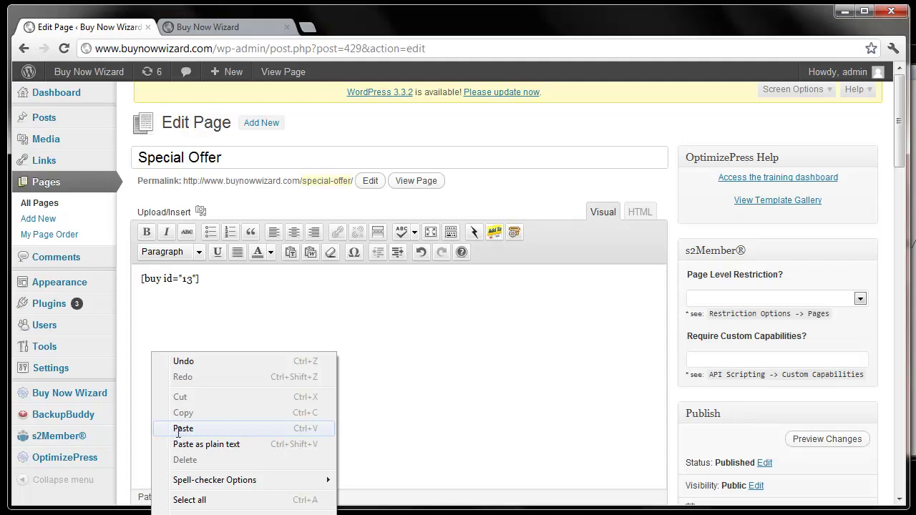
{"action": "left_click", "coordinate": [181, 429]}
- Insert blank lines between the [buy id="13"] and [buye] shortcodes to make room for the page content
{"action": "key", "text": "Return"}
{"action": "key", "text": "Return"}
{"action": "key", "text": "Return"}
{"action": "key", "text": "Return"}
{"action": "key", "text": "Return"}
{"action": "key", "text": "Return"}
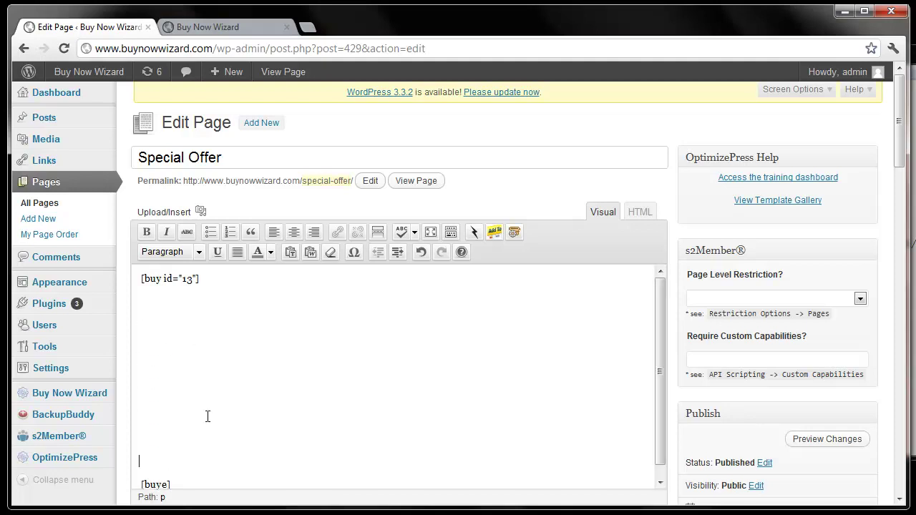
- Copy the [buyd], [buyh], [buym] and [buys] time shortcode lines from the Notepad file into the Special Offer page below [buy id="13"]
{"action": "key", "text": "alt+Tab"}
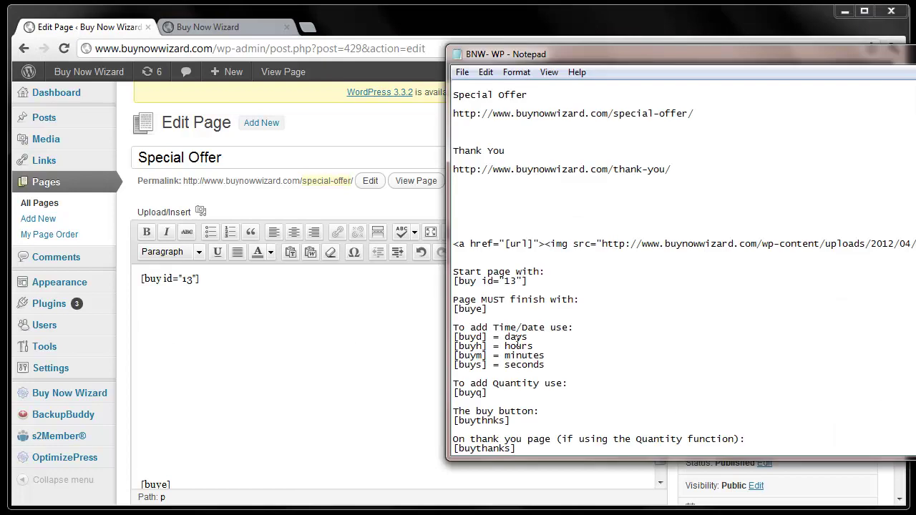
{"action": "left_click_drag", "start_coordinate": [546, 366], "coordinate": [452, 342]}
{"action": "right_click", "coordinate": [500, 362]}
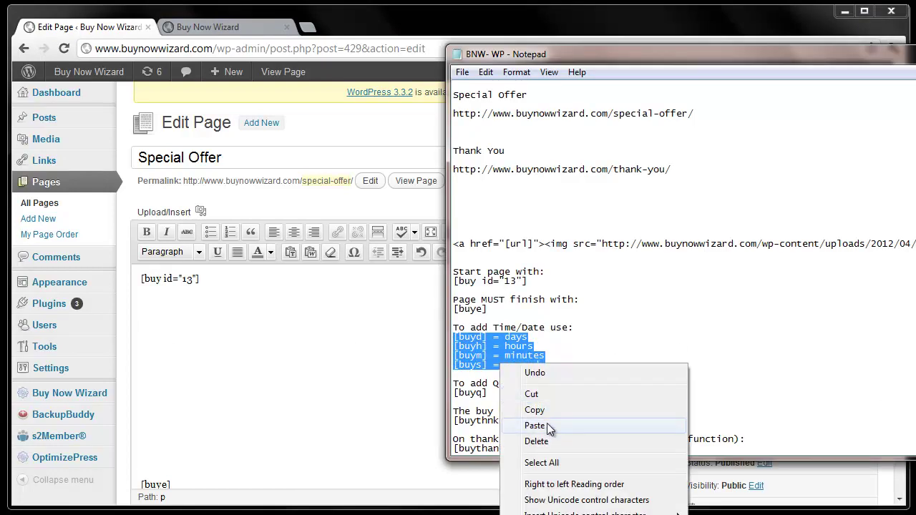
{"action": "left_click", "coordinate": [545, 411]}
{"action": "left_click", "coordinate": [152, 318]}
{"action": "right_click", "coordinate": [148, 319]}
{"action": "left_click", "coordinate": [203, 396]}
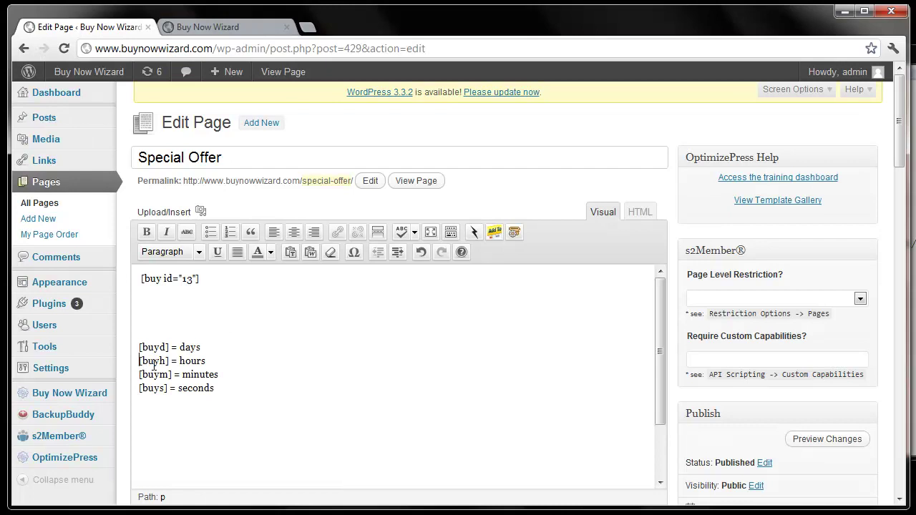
- Join the days, hours, minutes and seconds shortcode lines into a single line
{"action": "key", "text": "BackSpace"}
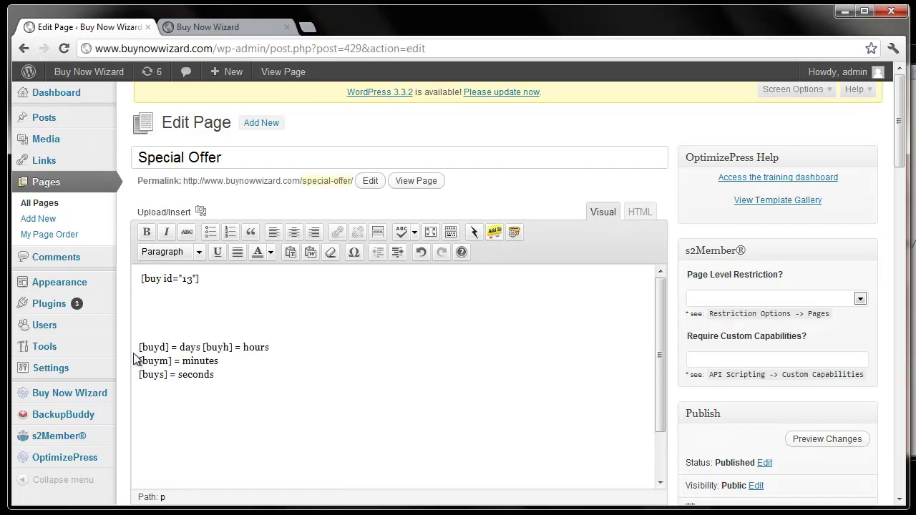
{"action": "left_click", "coordinate": [144, 363]}
{"action": "key", "text": "BackSpace"}
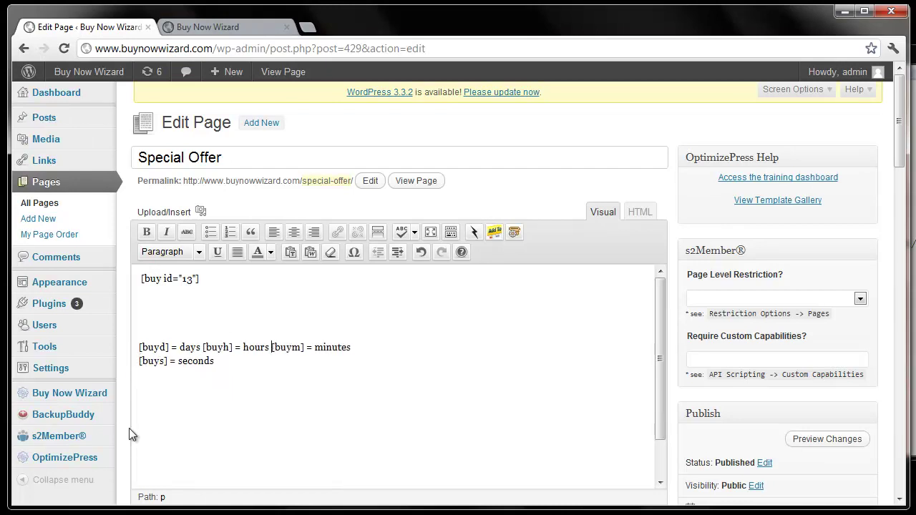
{"action": "left_click", "coordinate": [141, 365]}
{"action": "key", "text": "BackSpace"}
- Remove the equals signs from the countdown shortcode line and add the text "you only have..." above it
{"action": "left_click", "coordinate": [180, 349]}
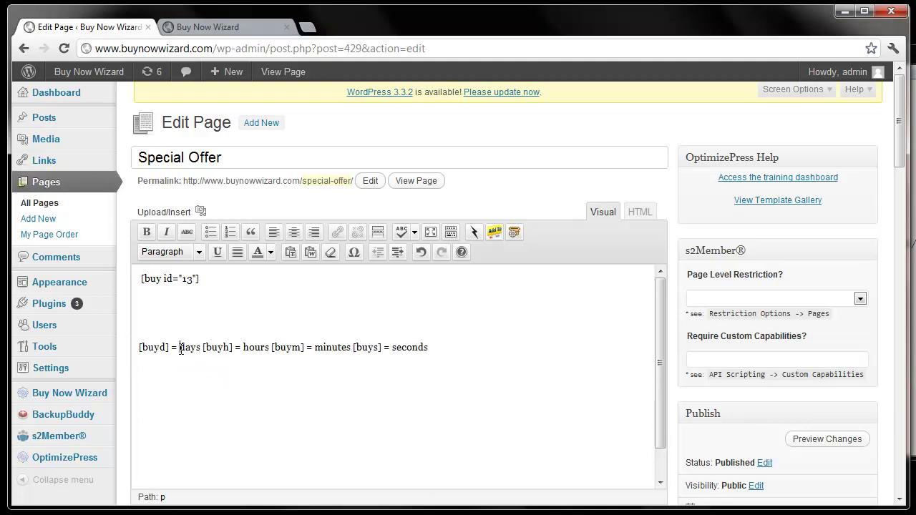
{"action": "key", "text": "BackSpace"}
{"action": "key", "text": "BackSpace"}
{"action": "left_click", "coordinate": [236, 347]}
{"action": "key", "text": "BackSpace"}
{"action": "key", "text": "BackSpace"}
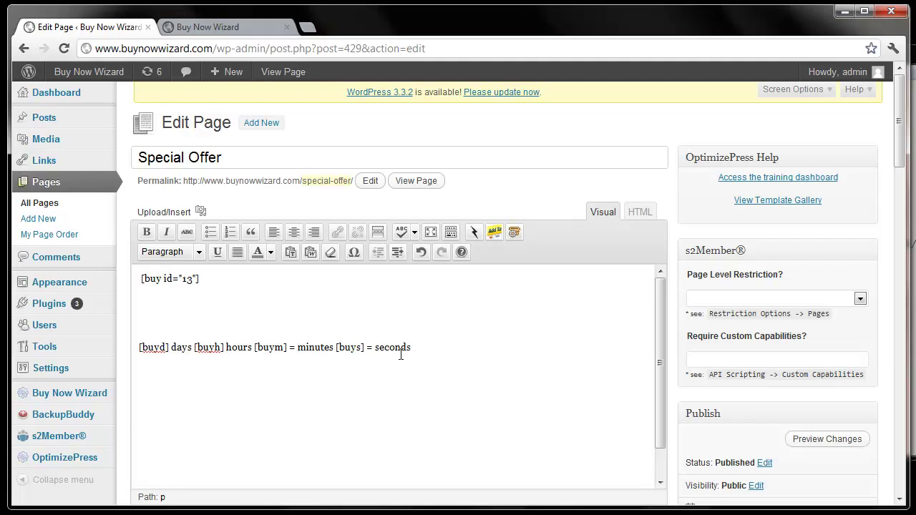
{"action": "key", "text": "BackSpace"}
{"action": "key", "text": "BackSpace"}
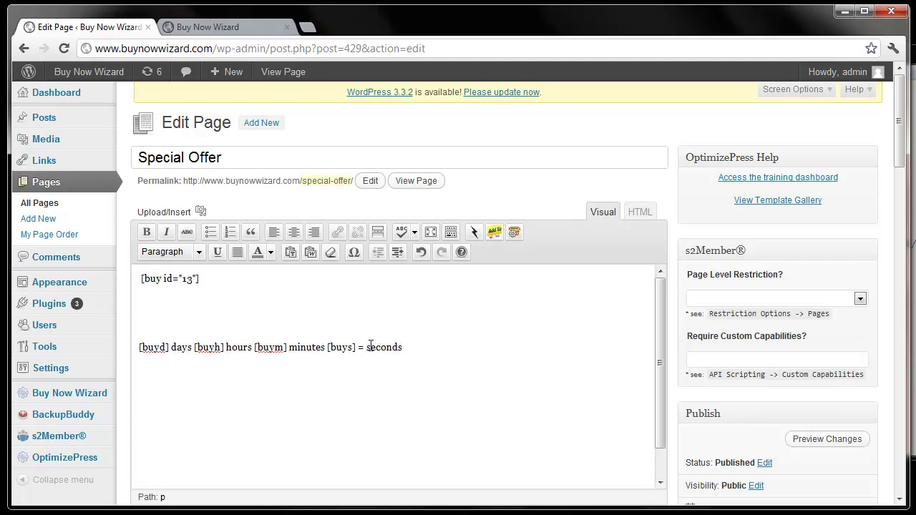
{"action": "key", "text": "BackSpace"}
{"action": "key", "text": "BackSpace"}
{"action": "type", "text": "have"}
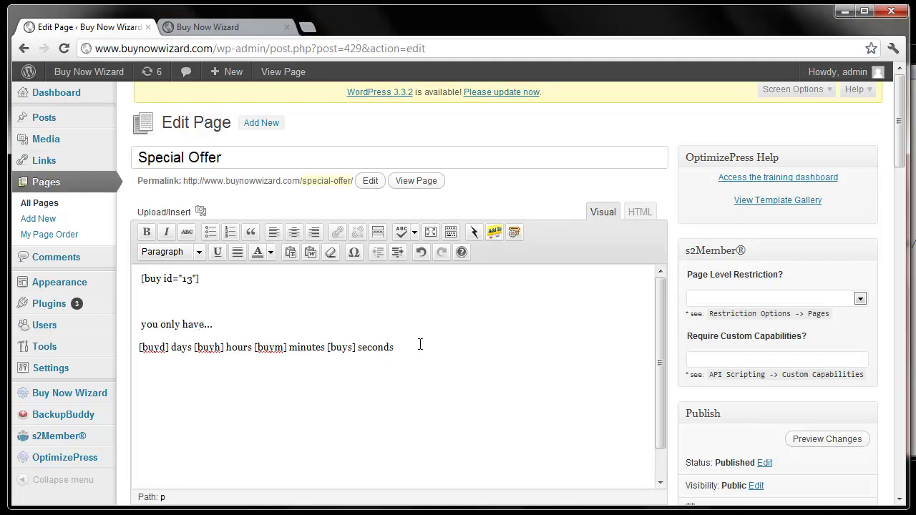
- Add the [buyq] quantity shortcode from the Notepad file below the countdown line, leaving a blank line between them
{"action": "key", "text": "Return"}
{"action": "key", "text": "Return"}
{"action": "key", "text": "alt+Tab"}
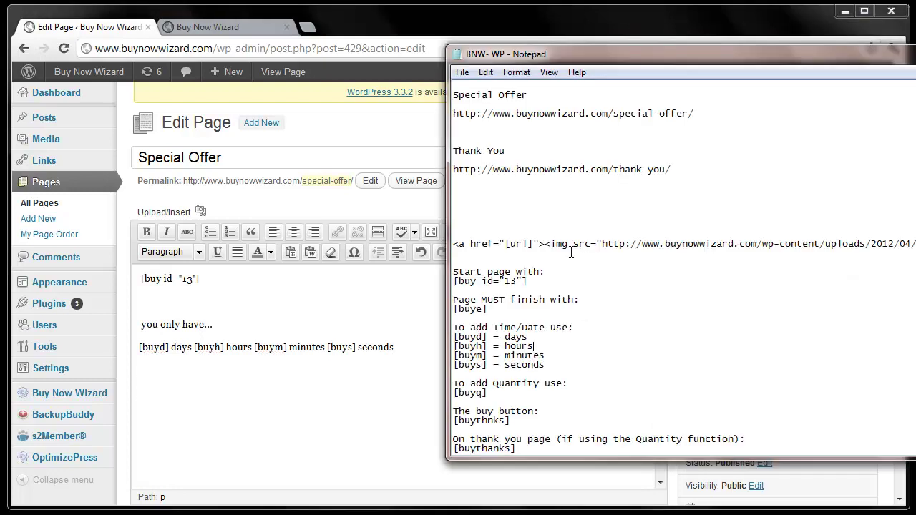
{"action": "left_click_drag", "start_coordinate": [493, 393], "coordinate": [437, 393]}
{"action": "right_click", "coordinate": [473, 392]}
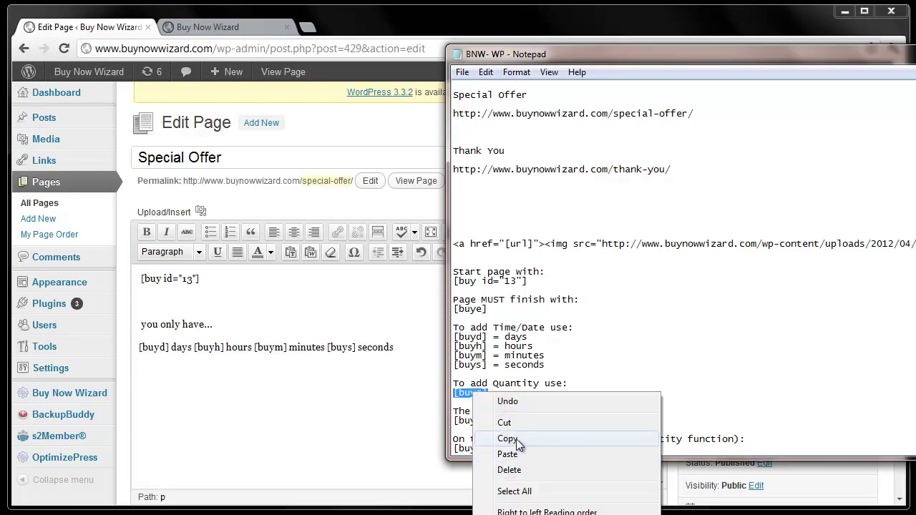
{"action": "left_click", "coordinate": [516, 439]}
{"action": "left_click", "coordinate": [160, 386]}
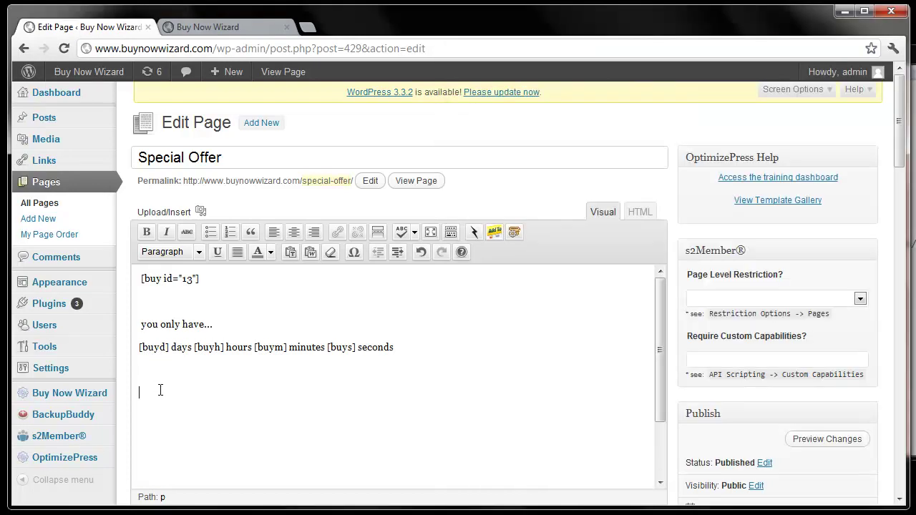
{"action": "right_click", "coordinate": [151, 394]}
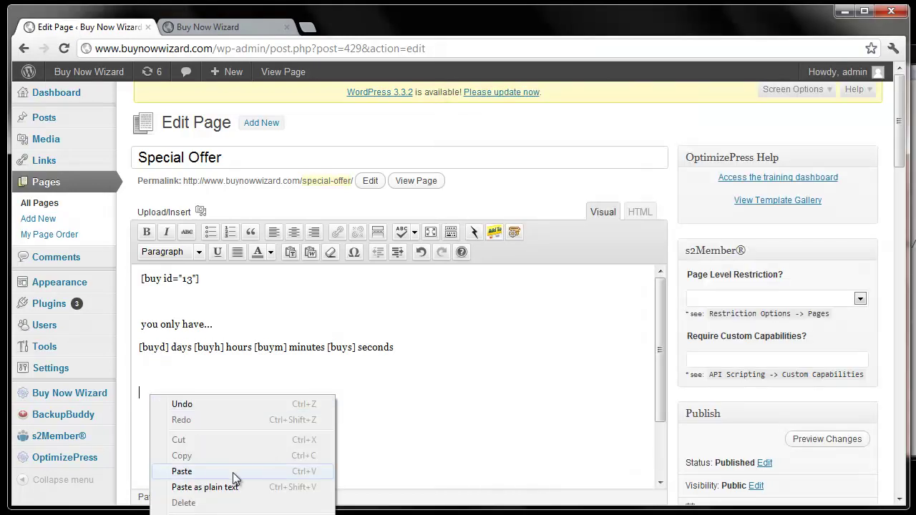
{"action": "left_click", "coordinate": [193, 470]}
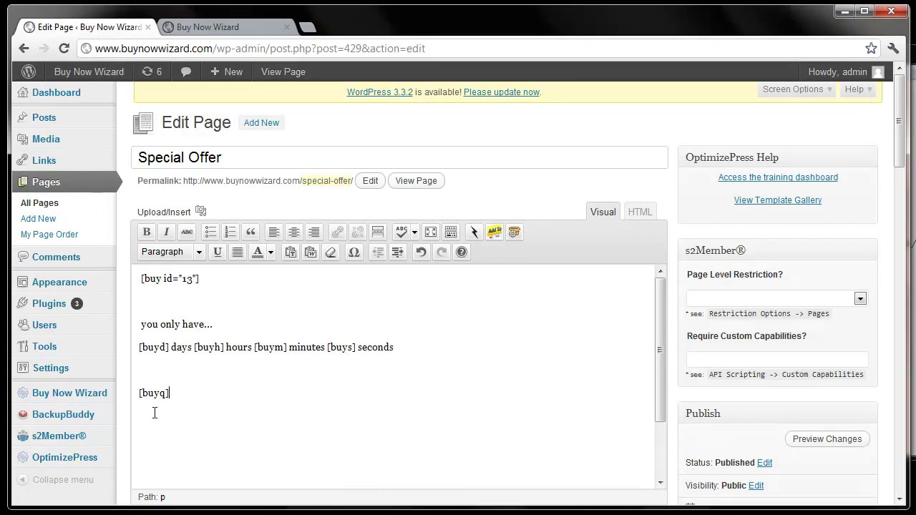
- Write text around the quantity shortcode so the line reads "only [buyq] copies left..."
{"action": "left_click", "coordinate": [140, 394]}
{"action": "type", "text": "only have"}
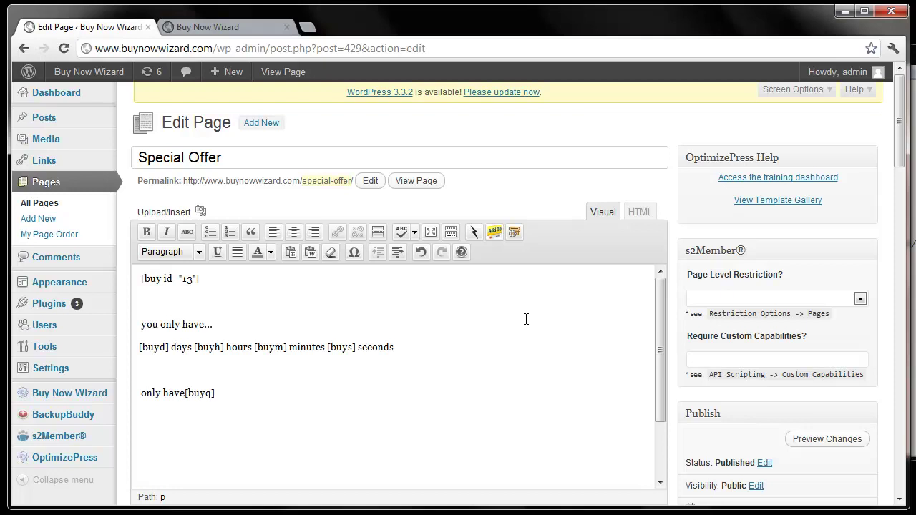
{"action": "key", "text": "BackSpace"}
{"action": "key", "text": "BackSpace"}
{"action": "key", "text": "BackSpace"}
{"action": "key", "text": "BackSpace"}
{"action": "type", "text": "copies left..."}
- Paste the [buythnks] buy button shortcode from the Notepad file under the "copies left" line
{"action": "key", "text": "alt+Tab"}
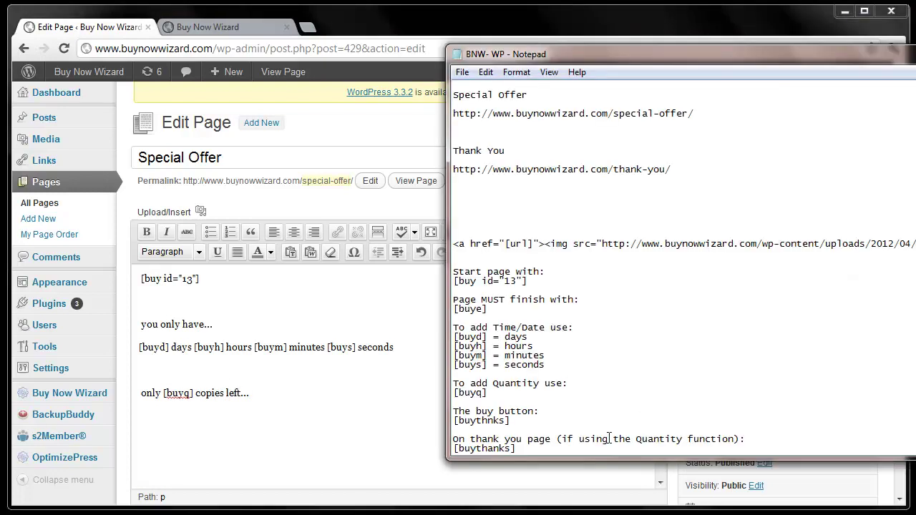
{"action": "left_click_drag", "start_coordinate": [524, 426], "coordinate": [454, 421]}
{"action": "right_click", "coordinate": [473, 424]}
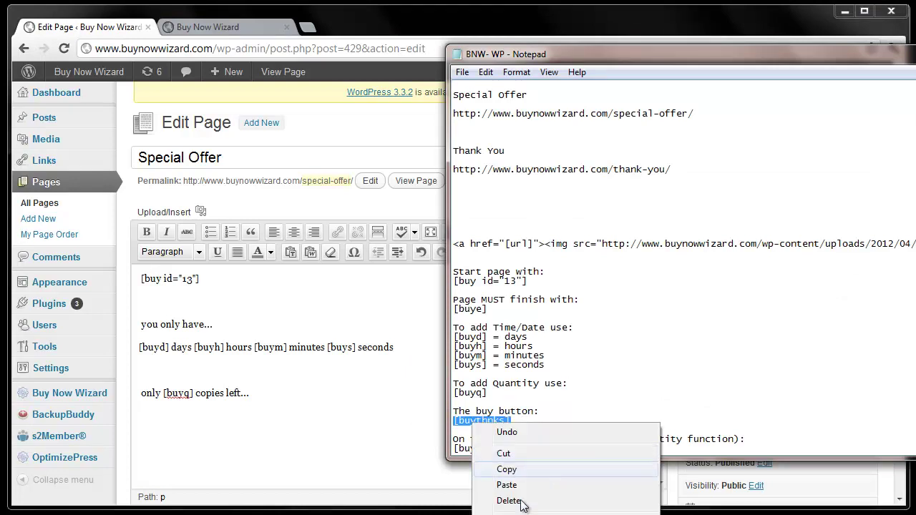
{"action": "left_click", "coordinate": [514, 471]}
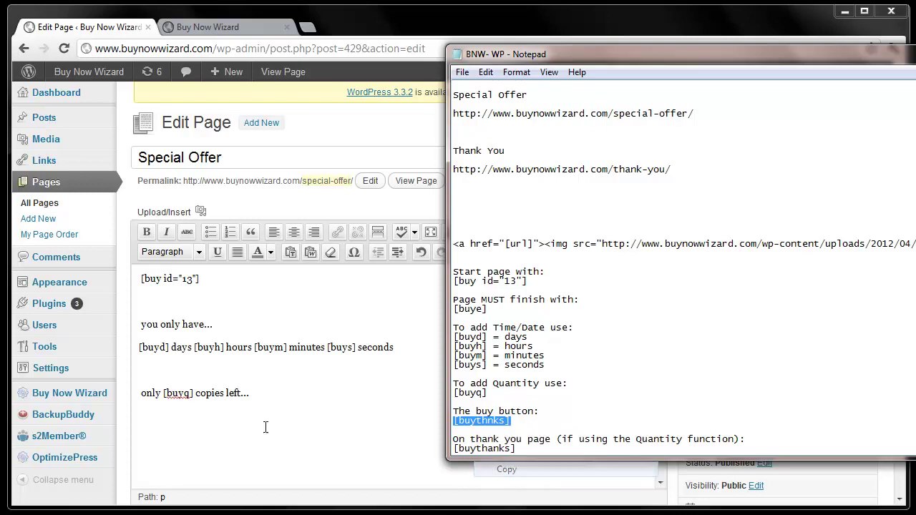
{"action": "left_click", "coordinate": [167, 422]}
{"action": "right_click", "coordinate": [163, 422]}
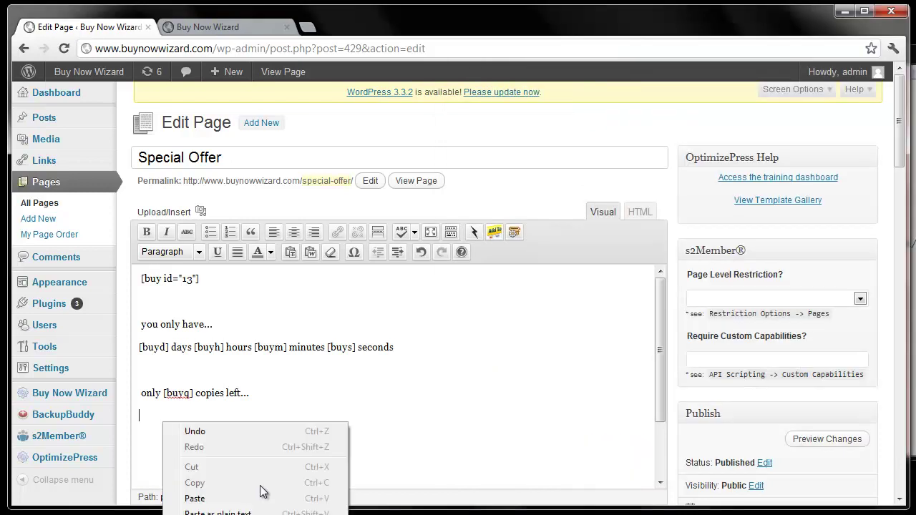
{"action": "left_click", "coordinate": [226, 498]}
- Center the [buythnks] shortcode line on the page
{"action": "left_click", "coordinate": [139, 416]}
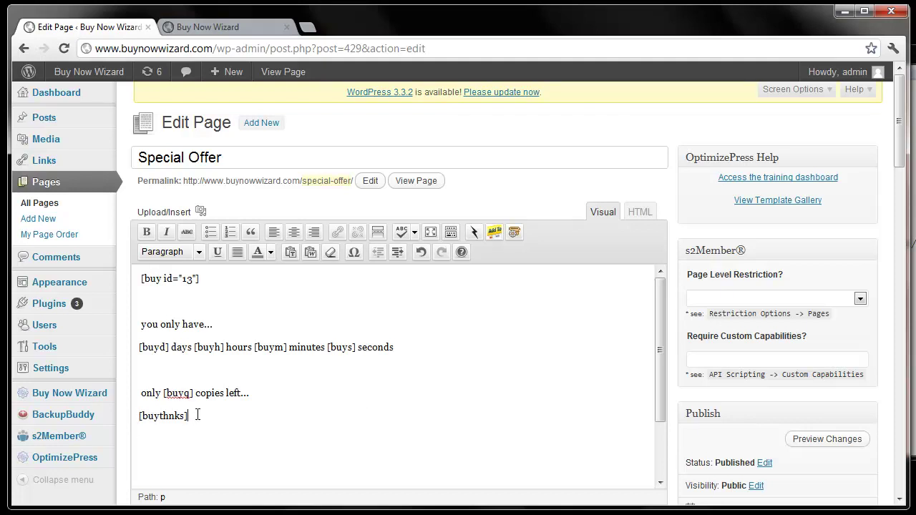
{"action": "left_click_drag", "start_coordinate": [198, 416], "coordinate": [139, 416]}
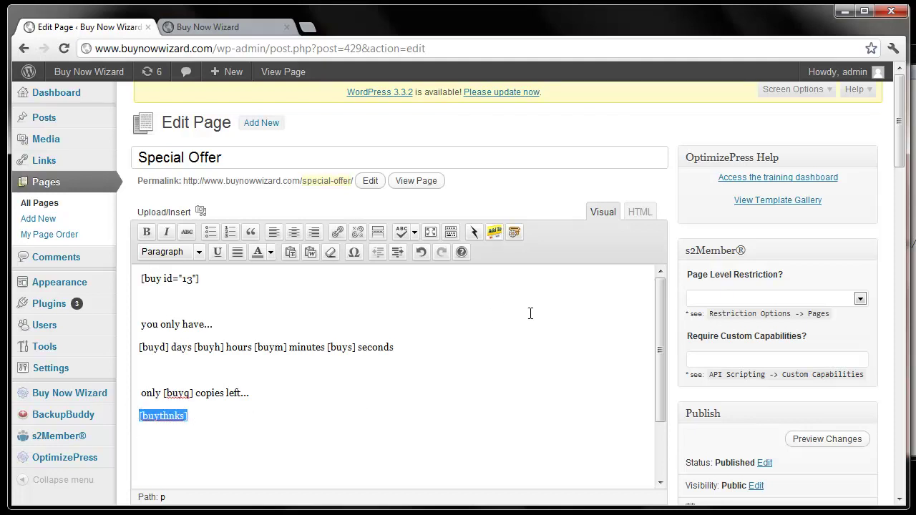
{"action": "left_click", "coordinate": [293, 236]}
{"action": "left_click", "coordinate": [466, 427]}
{"action": "left_click_drag", "start_coordinate": [657, 380], "coordinate": [663, 356]}
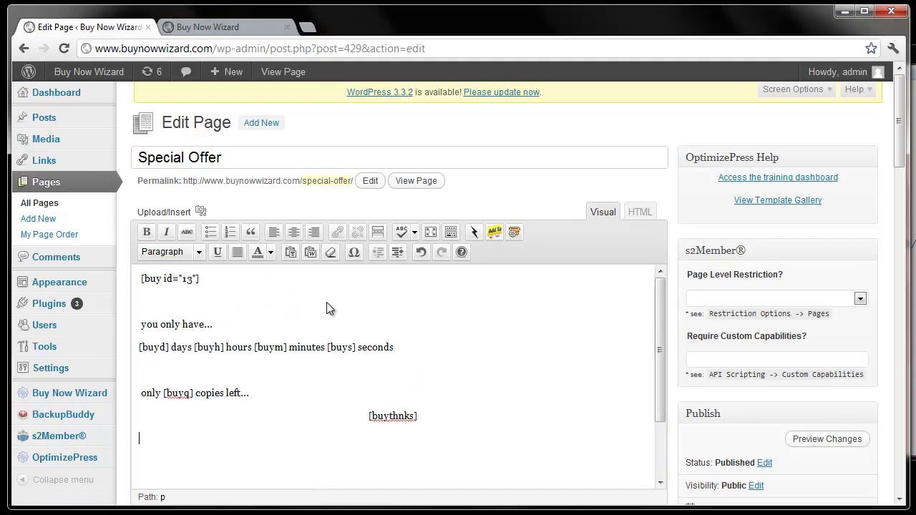
- Update the Special Offer page and view it on the live site
{"action": "left_click_drag", "start_coordinate": [899, 172], "coordinate": [899, 255]}
{"action": "left_click", "coordinate": [847, 162]}
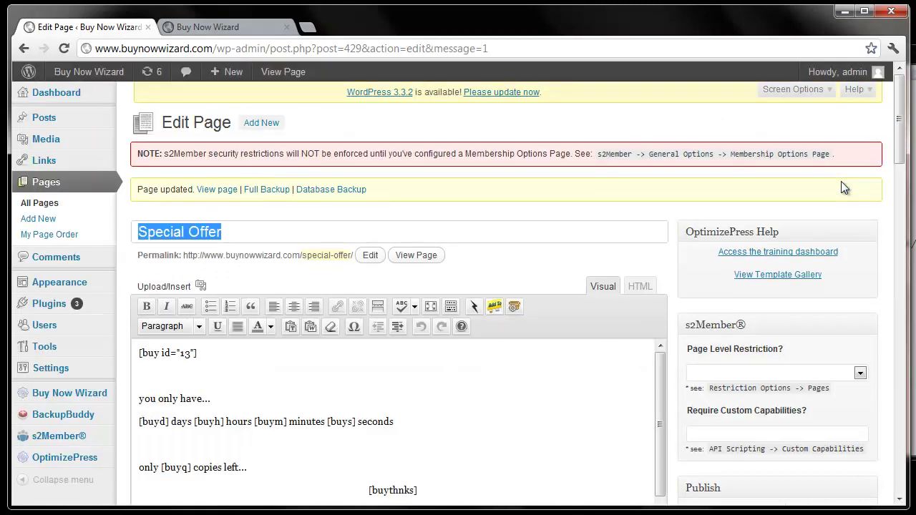
{"action": "left_click", "coordinate": [427, 265]}
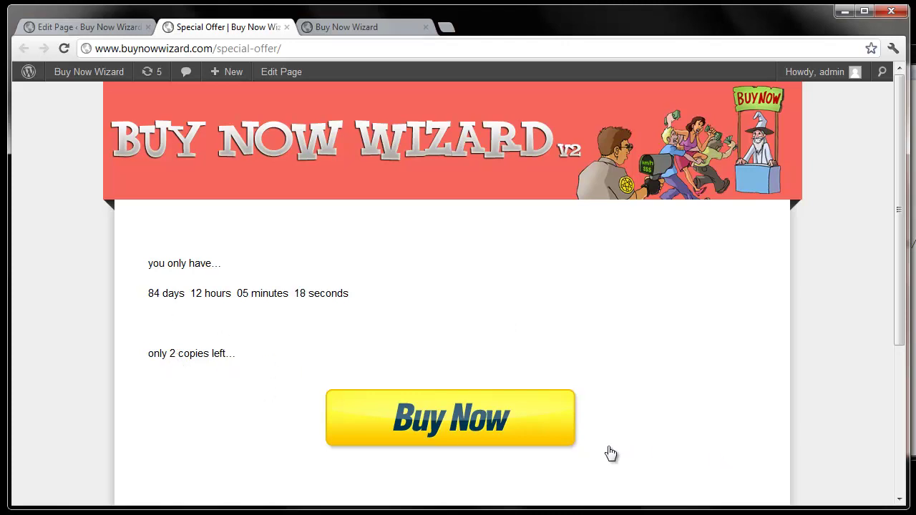
- Test the offer by using Buy Now twice, going back to the Special Offer page from the Thank You page each time
{"action": "left_click", "coordinate": [479, 430]}
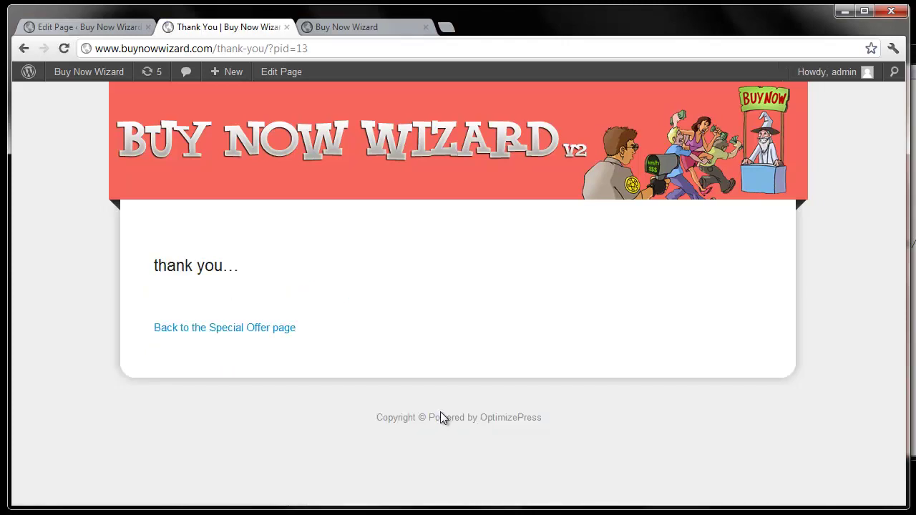
{"action": "left_click", "coordinate": [246, 334]}
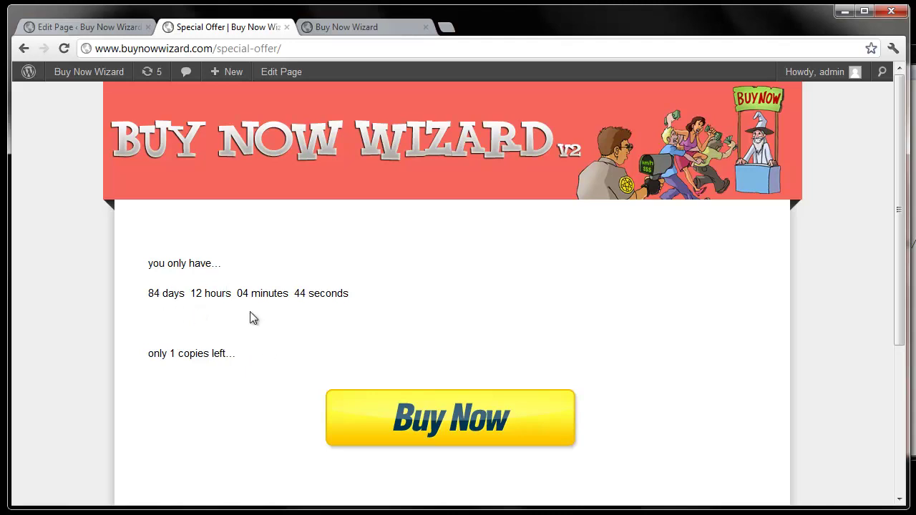
{"action": "left_click", "coordinate": [465, 428]}
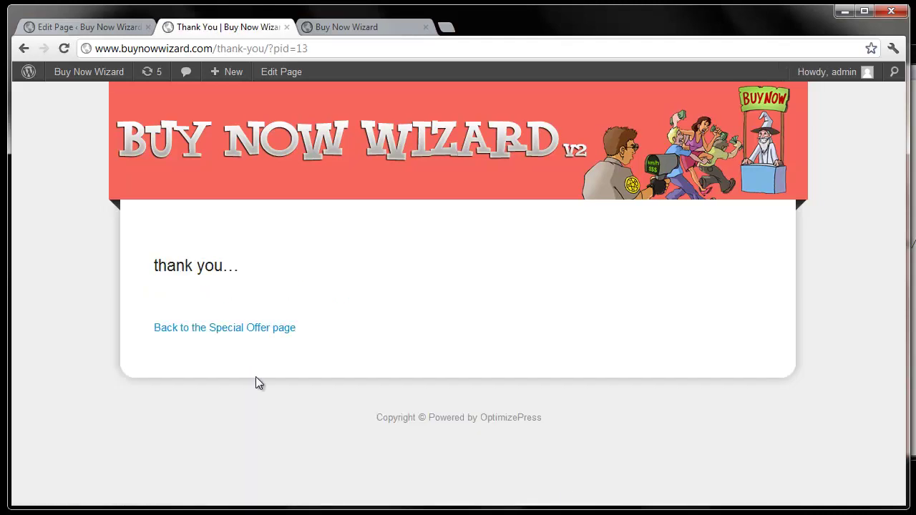
{"action": "left_click", "coordinate": [269, 328]}
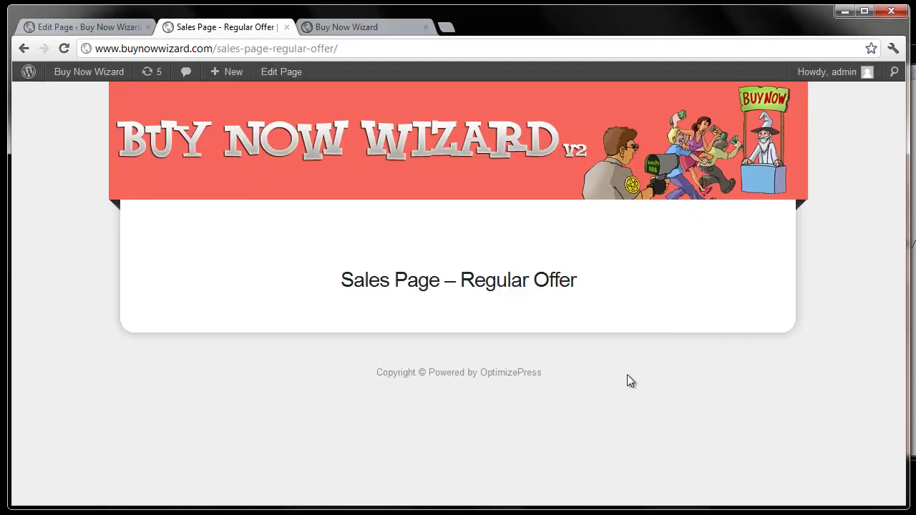
- Refresh the ML offer's quantity counter in the Buy Now Wizard admin and return to the offers list
{"action": "mouse_move", "coordinate": [91, 75]}
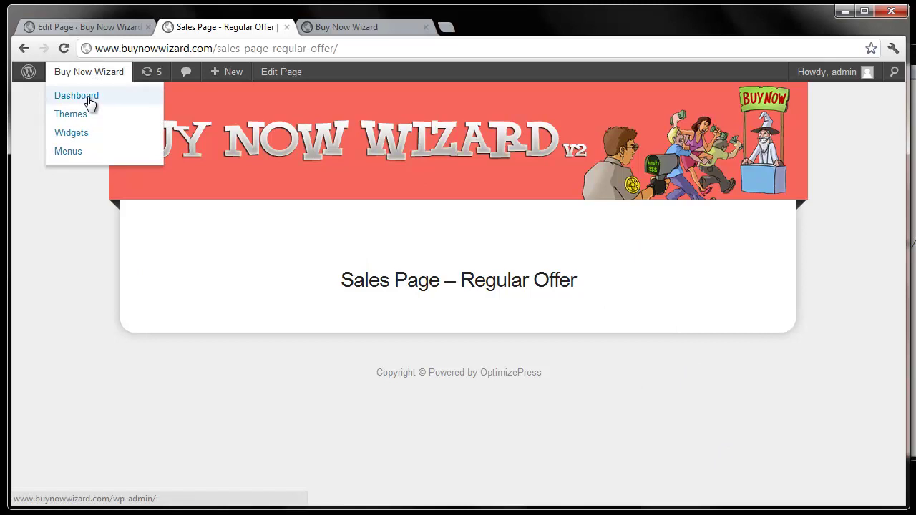
{"action": "left_click", "coordinate": [87, 100]}
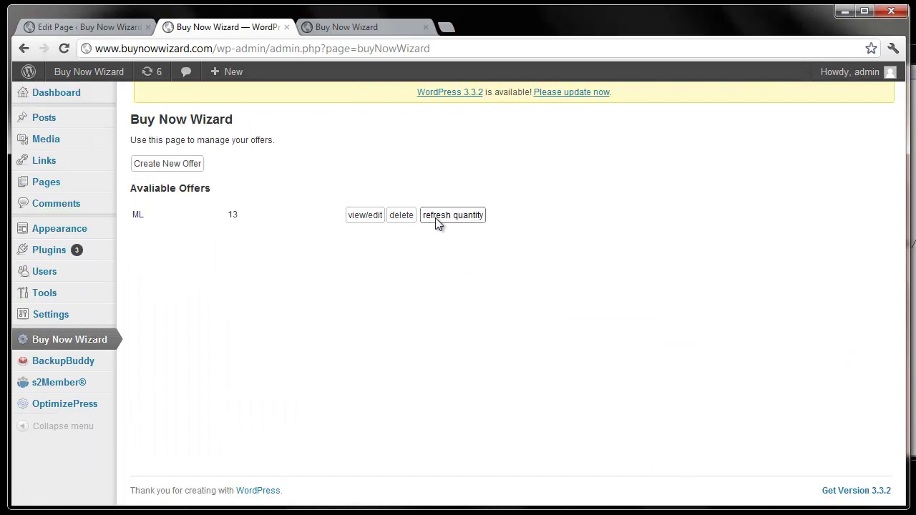
{"action": "left_click", "coordinate": [472, 219]}
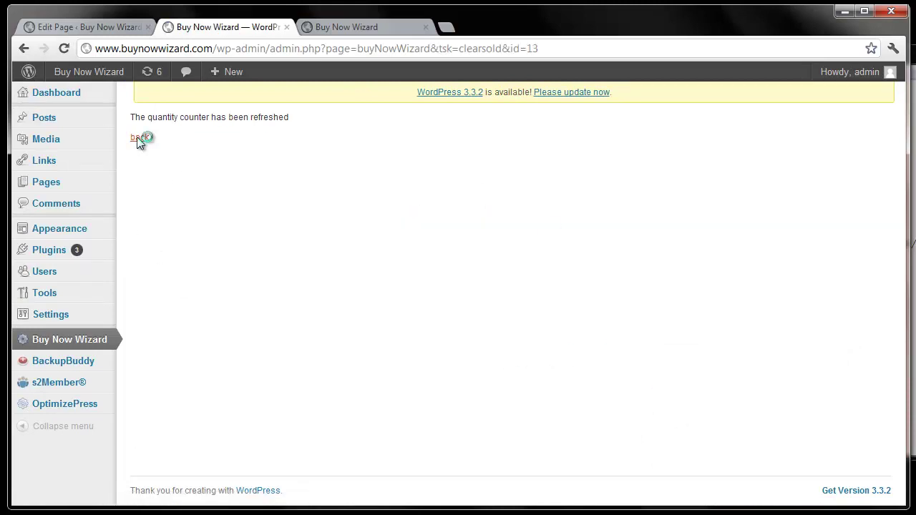
{"action": "left_click", "coordinate": [138, 138]}
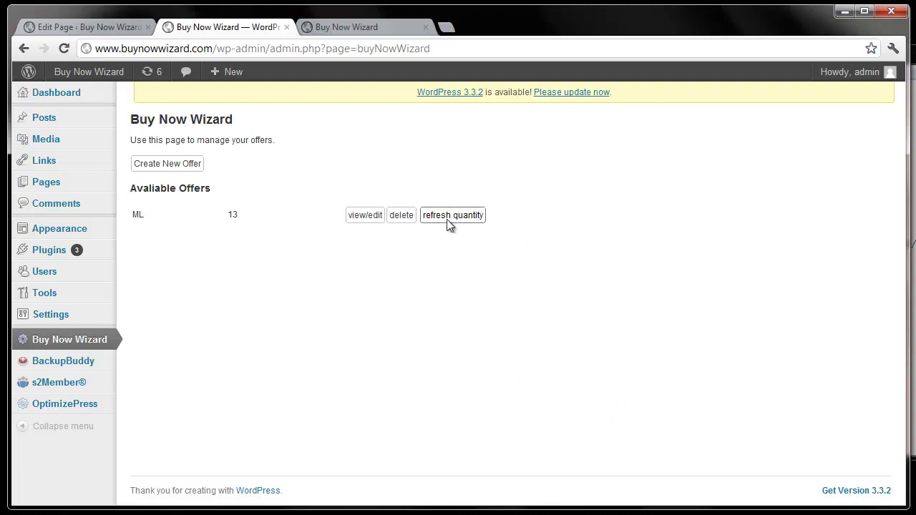
- Open the ML offer for editing and set the By Date counter display to Custom
{"action": "left_click", "coordinate": [358, 215]}
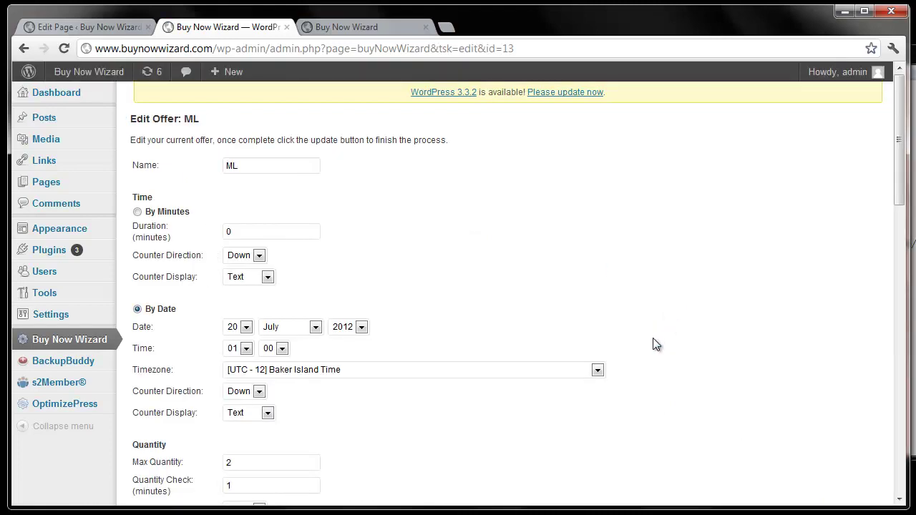
{"action": "scroll", "coordinate": [654, 344], "scroll_direction": "down", "scroll_amount": 2}
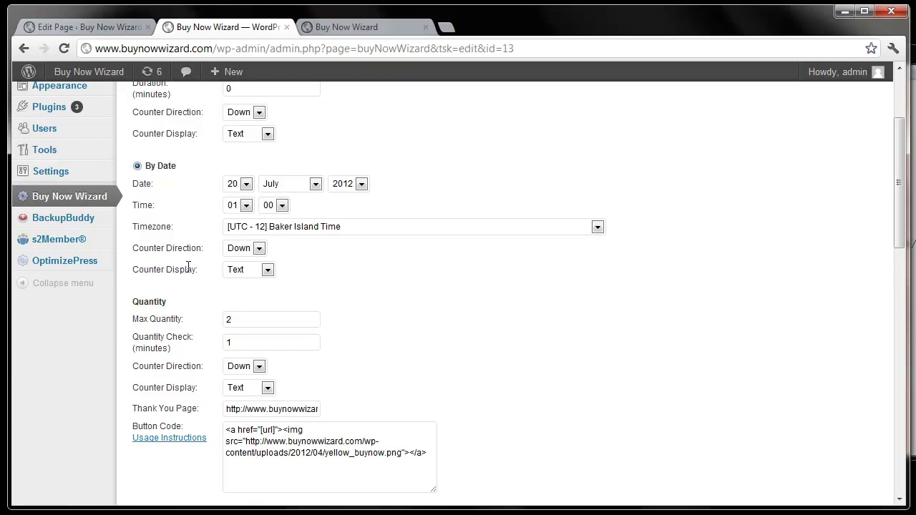
{"action": "left_click", "coordinate": [271, 273]}
{"action": "left_click", "coordinate": [263, 296]}
{"action": "scroll", "coordinate": [405, 299], "scroll_direction": "down", "scroll_amount": 1}
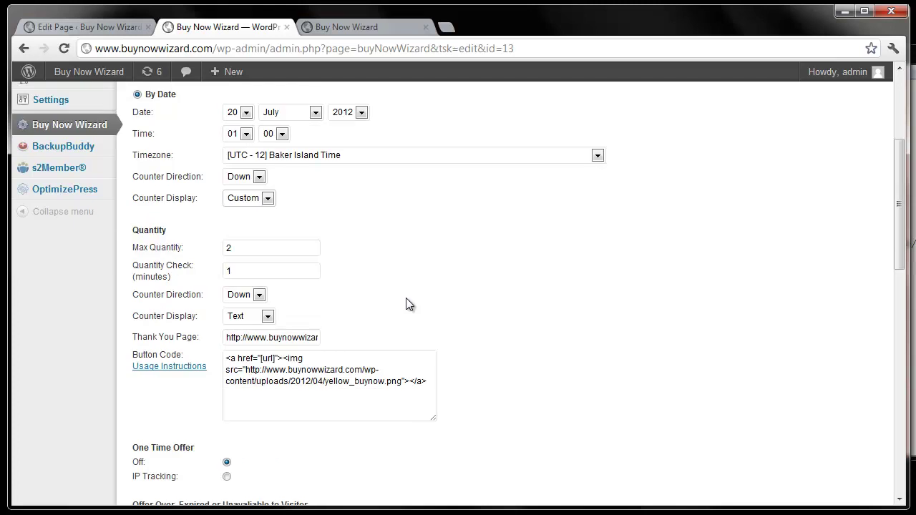
- Set the ML offer's One Time Offer option to IP Tracking, update the offer and return to the offers list
{"action": "scroll", "coordinate": [406, 303], "scroll_direction": "down", "scroll_amount": 2}
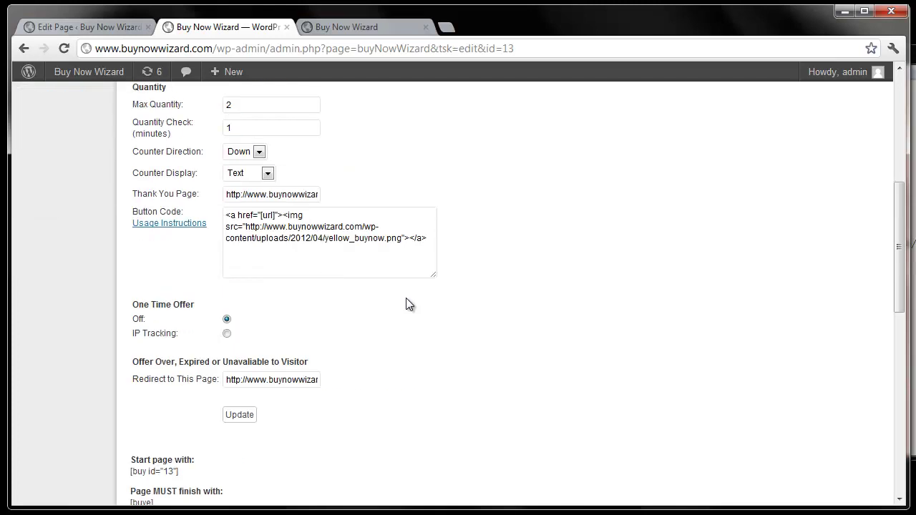
{"action": "left_click", "coordinate": [227, 334]}
{"action": "scroll", "coordinate": [540, 380], "scroll_direction": "down", "scroll_amount": 2}
{"action": "left_click", "coordinate": [247, 276]}
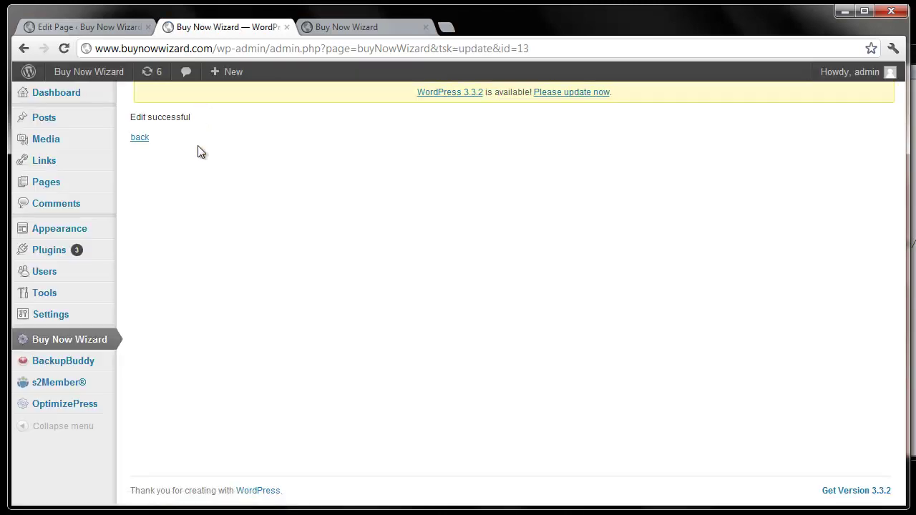
{"action": "left_click", "coordinate": [141, 139]}
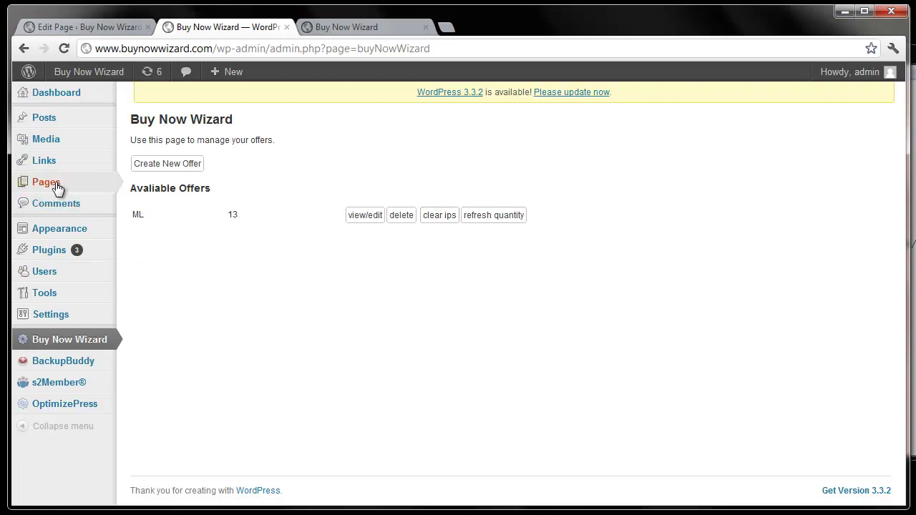
- View the live Special Offer page from the WordPress pages list and check its date and quantity counters
{"action": "mouse_move", "coordinate": [49, 189]}
{"action": "left_click", "coordinate": [165, 183]}
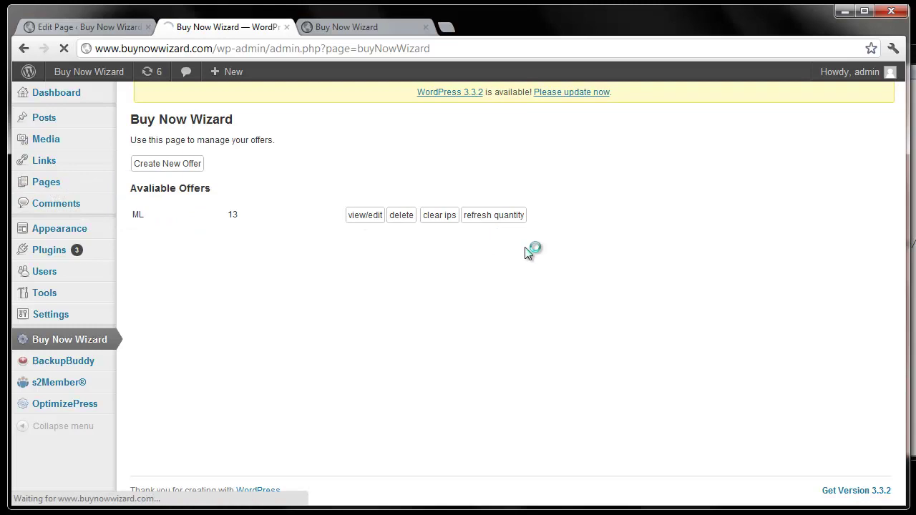
{"action": "scroll", "coordinate": [460, 344], "scroll_direction": "down", "scroll_amount": 1}
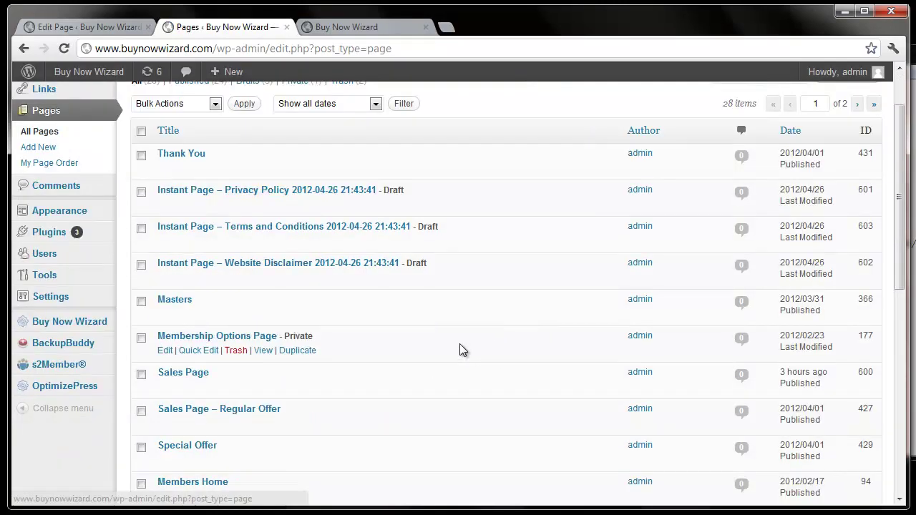
{"action": "scroll", "coordinate": [344, 380], "scroll_direction": "down", "scroll_amount": 1}
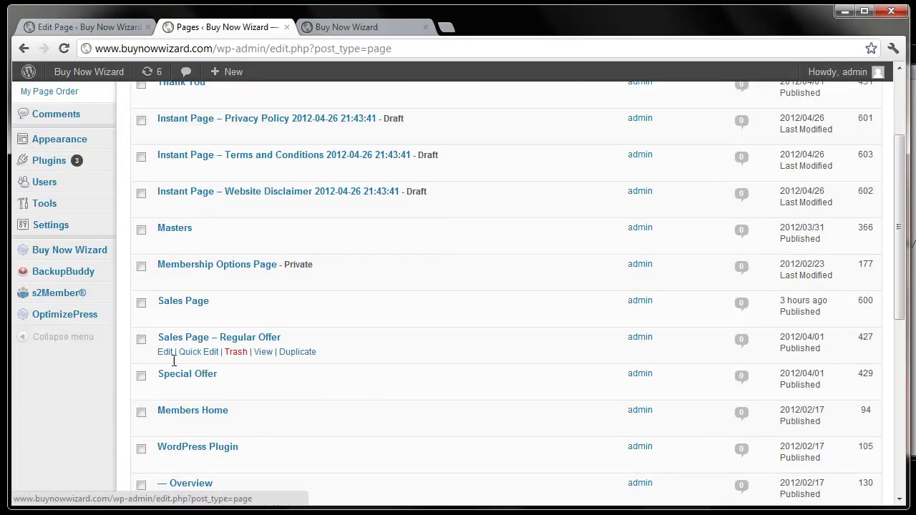
{"action": "left_click", "coordinate": [262, 389]}
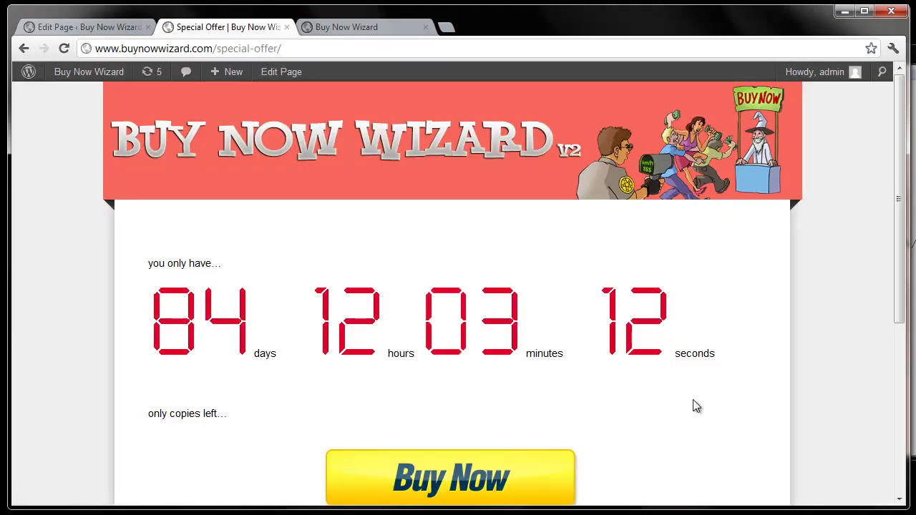
{"action": "scroll", "coordinate": [697, 406], "scroll_direction": "down", "scroll_amount": 1}
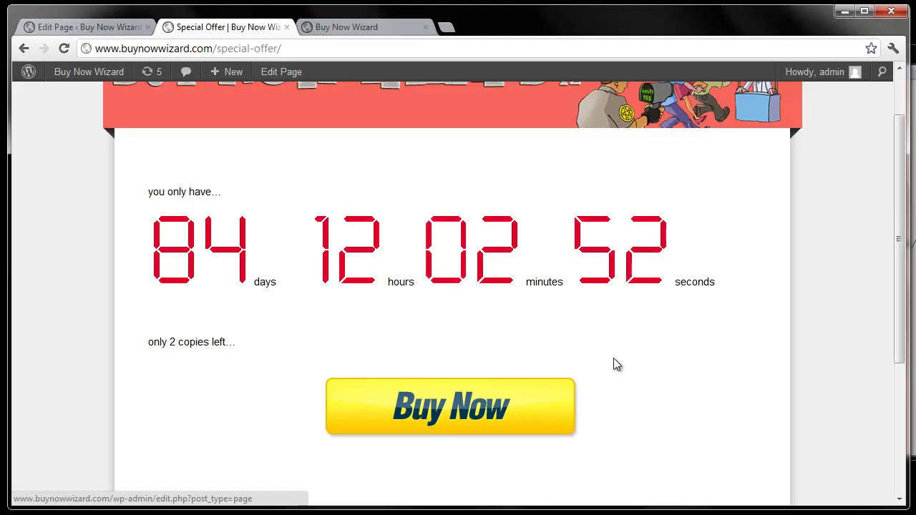
{"action": "scroll", "coordinate": [665, 345], "scroll_direction": "up", "scroll_amount": 1}
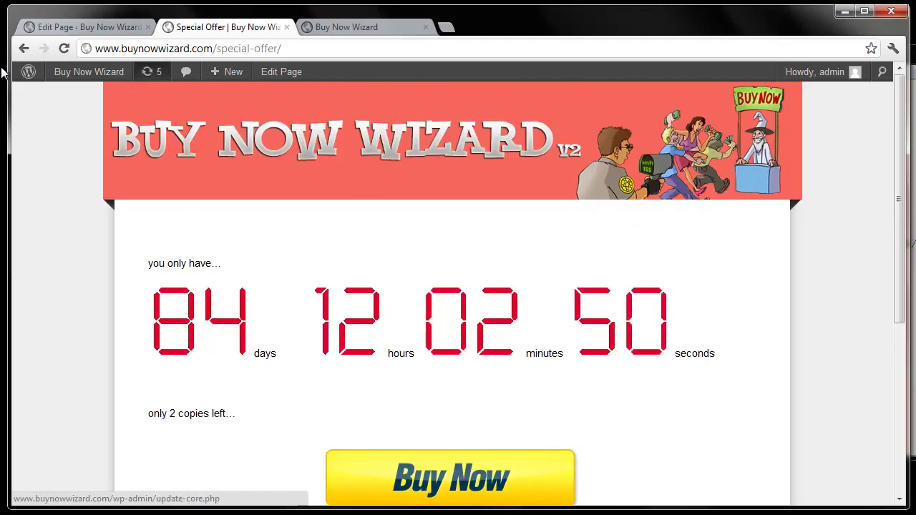
- Copy the Special Offer page's address and reload the page to test the IP tracking
{"action": "left_click", "coordinate": [64, 53]}
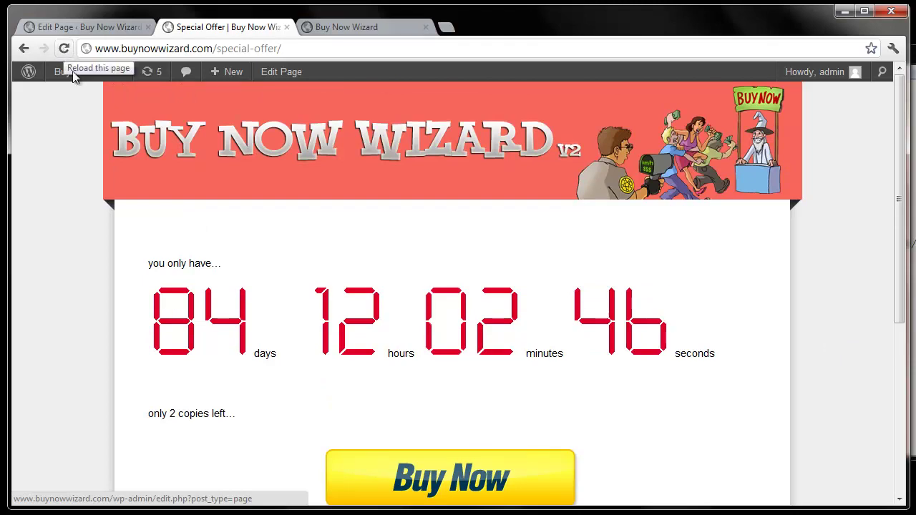
{"action": "left_click", "coordinate": [311, 48]}
{"action": "right_click", "coordinate": [127, 49]}
{"action": "left_click", "coordinate": [162, 96]}
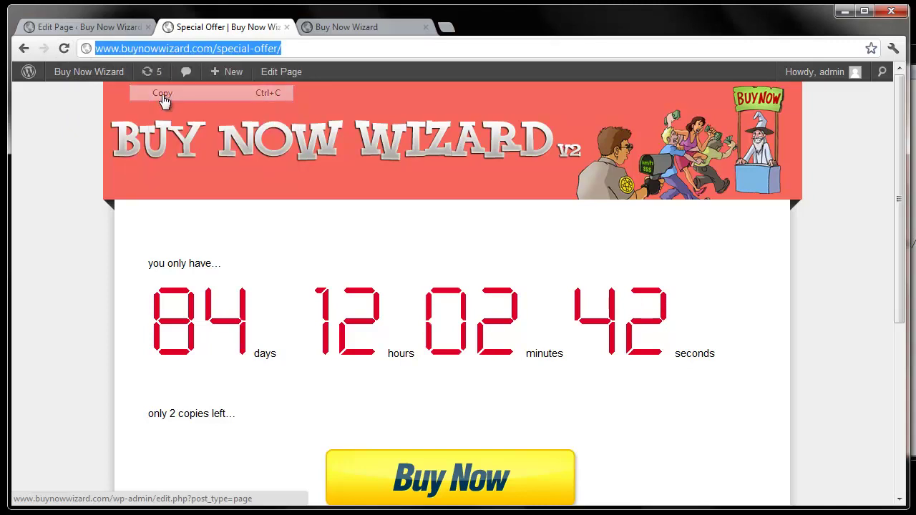
{"action": "left_click", "coordinate": [64, 48]}
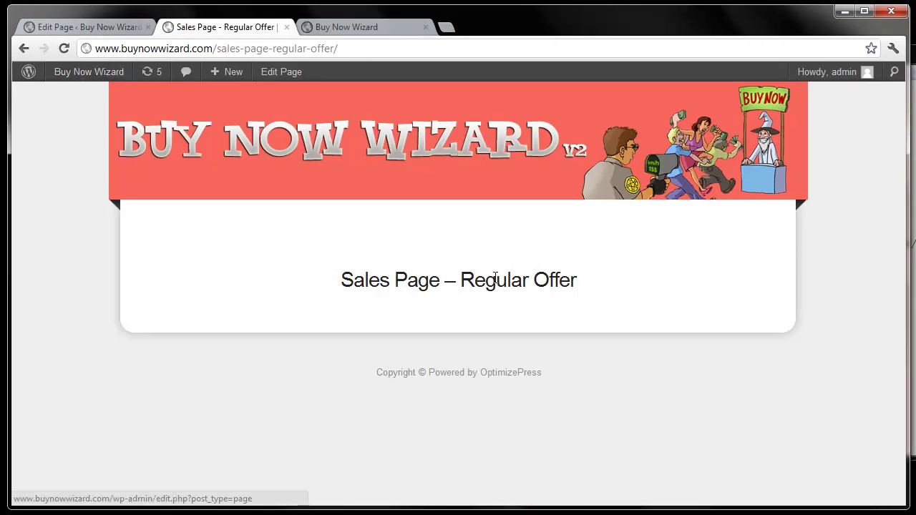
- Visit the Special Offer page again by loading its copied address in place of the current one
{"action": "left_click", "coordinate": [364, 47]}
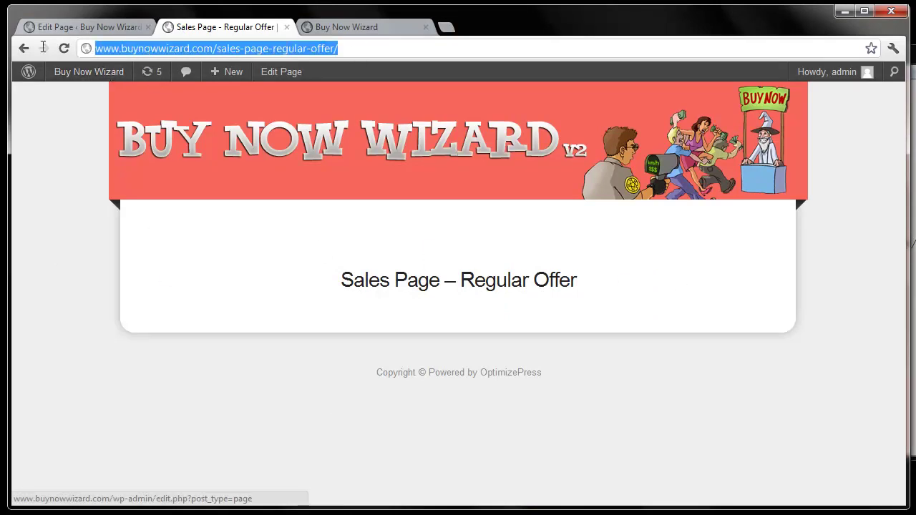
{"action": "right_click", "coordinate": [169, 50]}
{"action": "left_click", "coordinate": [203, 111]}
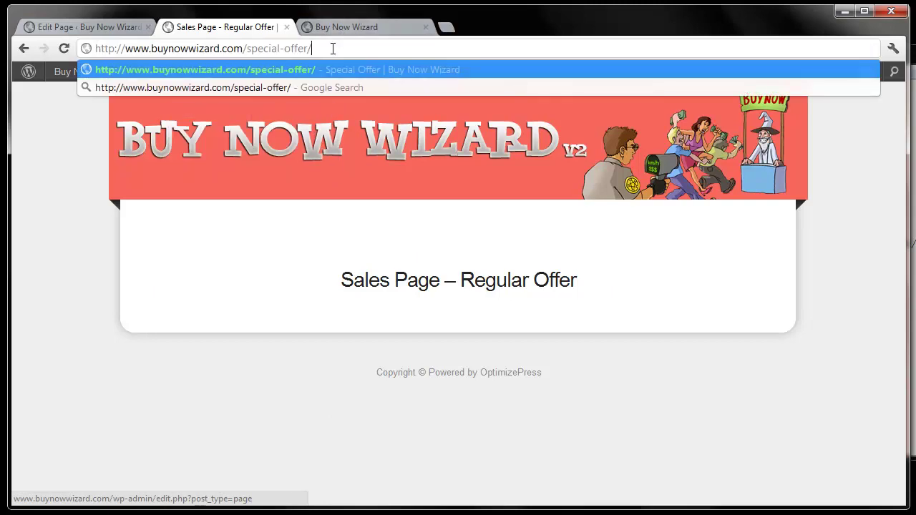
{"action": "key", "text": "Return"}
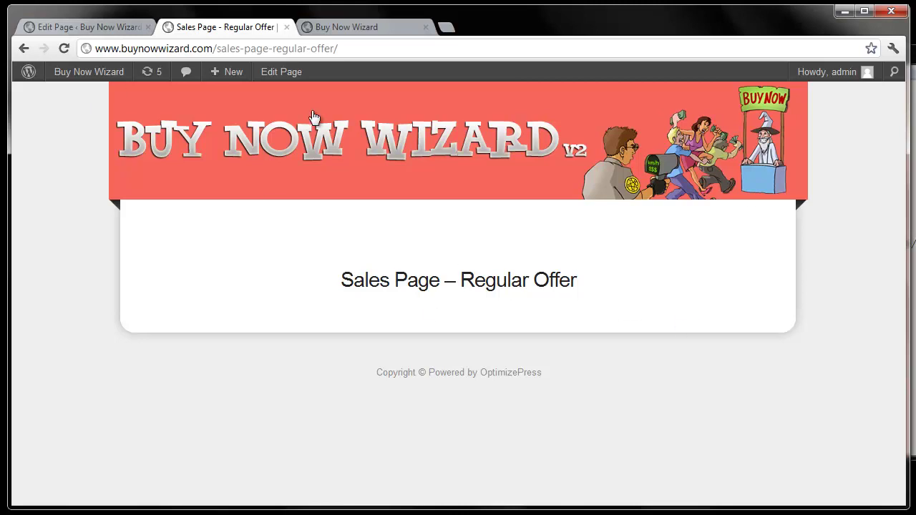
- Return from the live page to the WordPress dashboard
{"action": "mouse_move", "coordinate": [87, 80]}
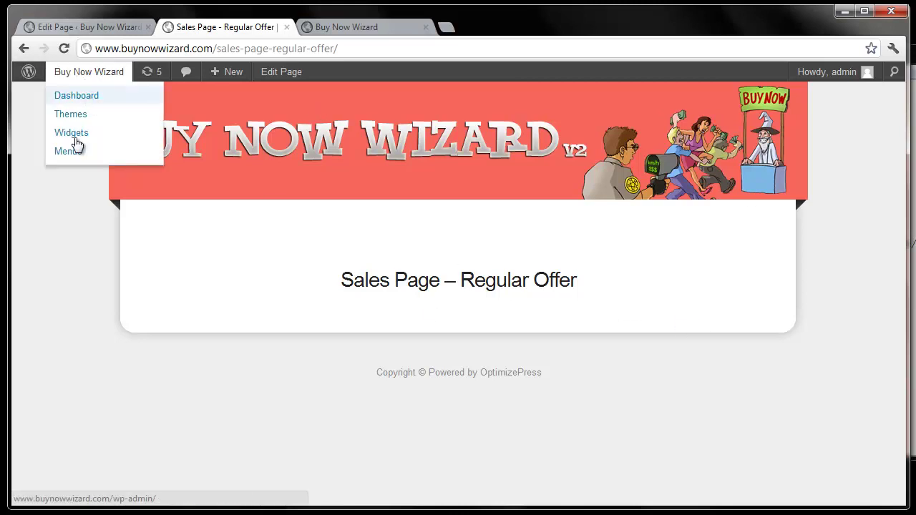